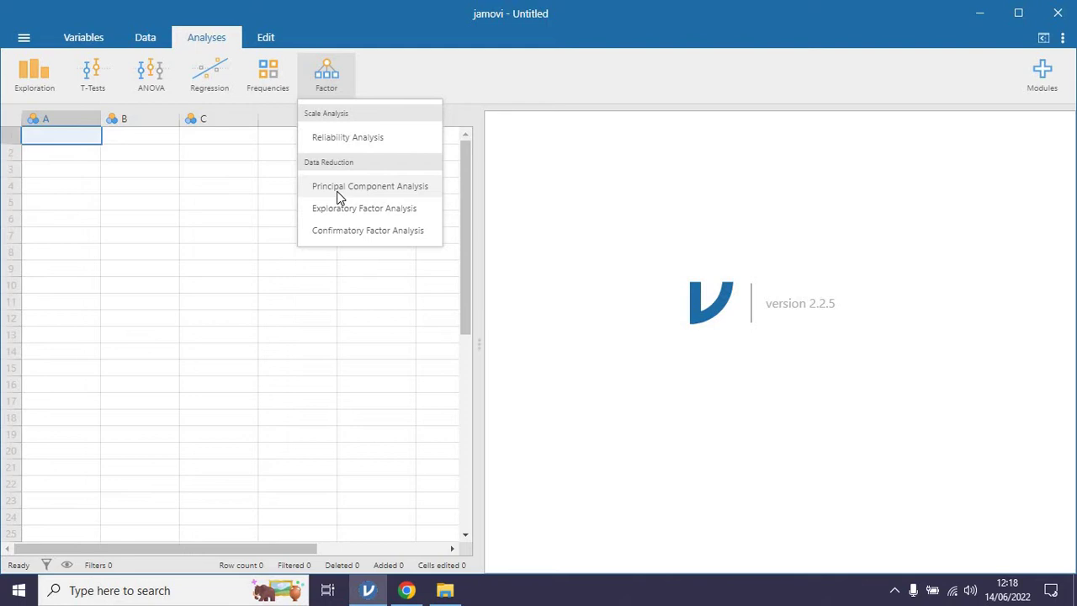
- Open the data file "Uji Validitas dan Reabilitas" from the spss folder
{"action": "left_click", "coordinate": [23, 38]}
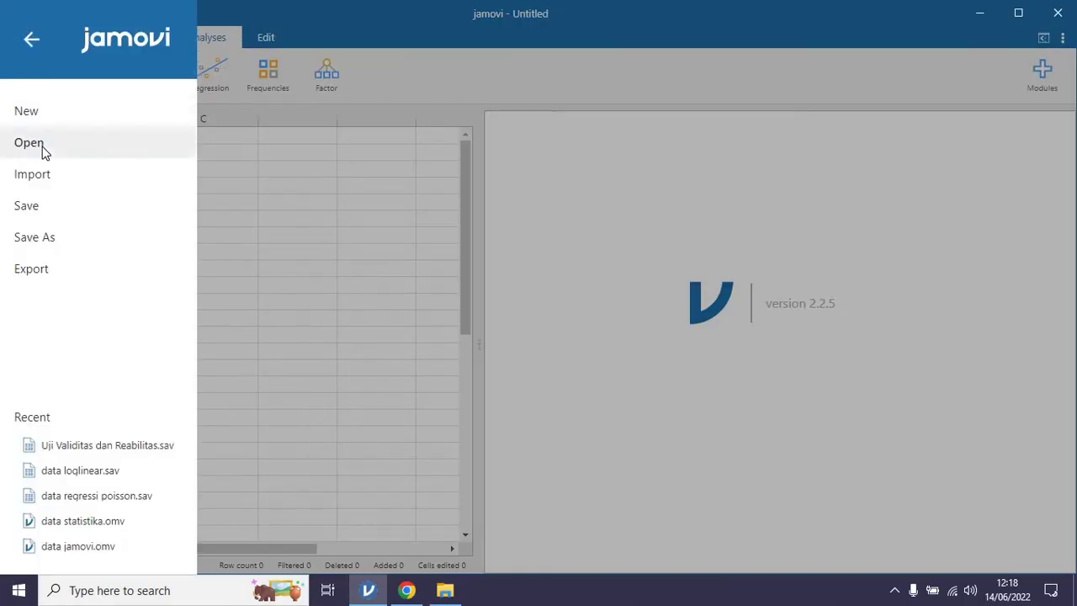
{"action": "left_click", "coordinate": [13, 148]}
{"action": "left_click", "coordinate": [535, 34]}
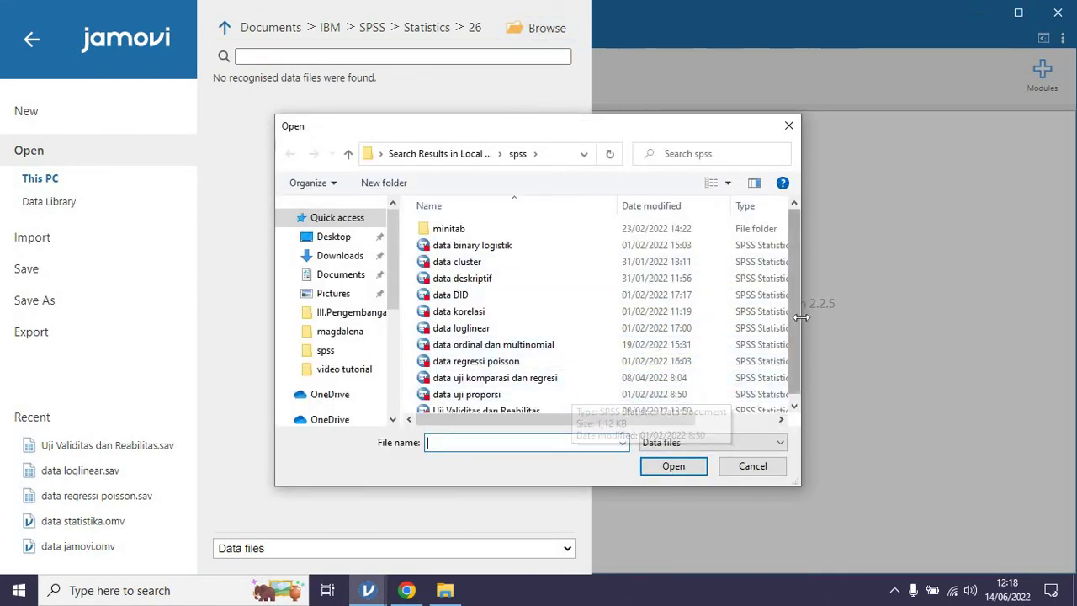
{"action": "scroll", "coordinate": [791, 362], "scroll_direction": "down", "scroll_amount": 3}
{"action": "left_click", "coordinate": [543, 402]}
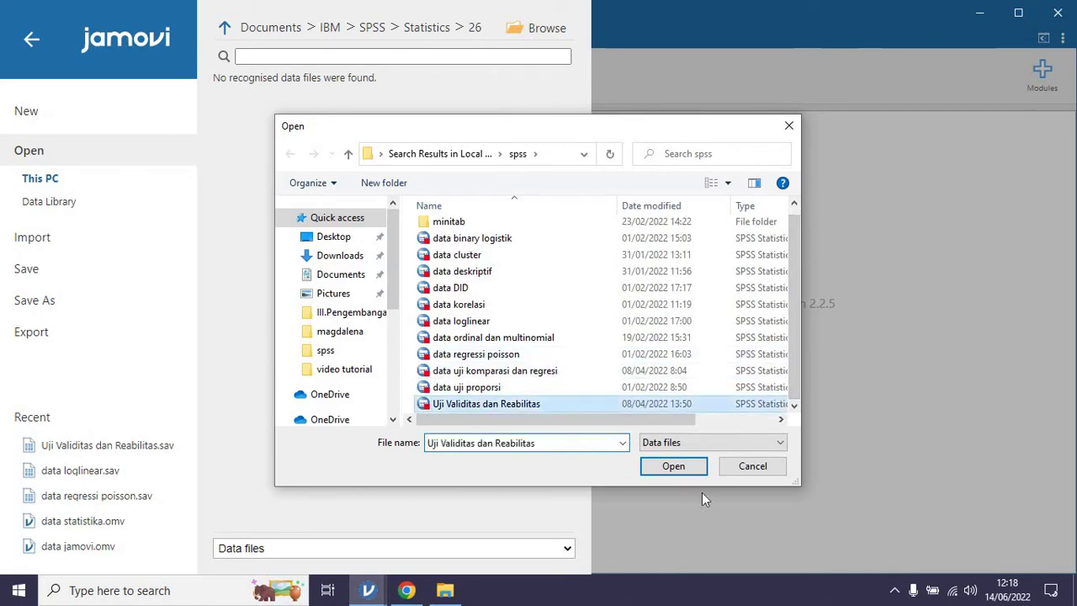
{"action": "left_click", "coordinate": [673, 466]}
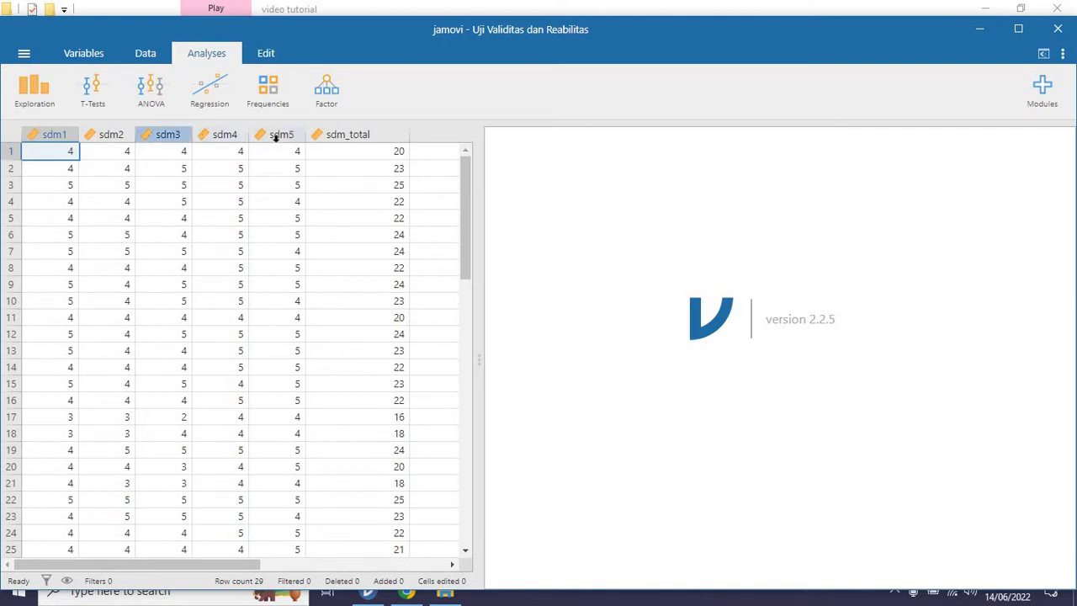
- Create a Principal Component Analysis with sdm1 through sdm5 as the variables
{"action": "left_click", "coordinate": [324, 97]}
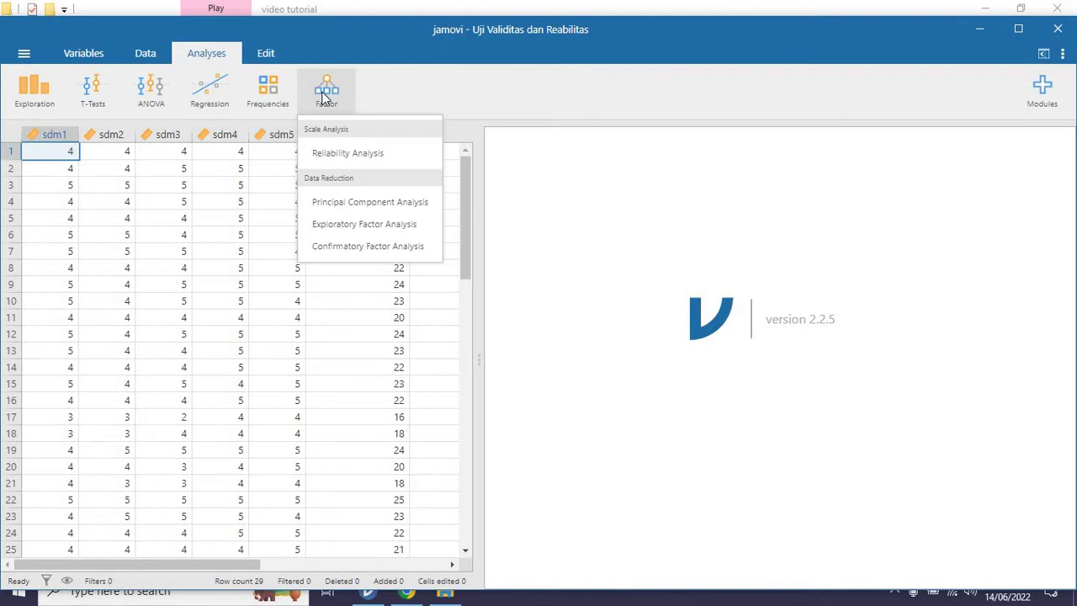
{"action": "left_click", "coordinate": [342, 205]}
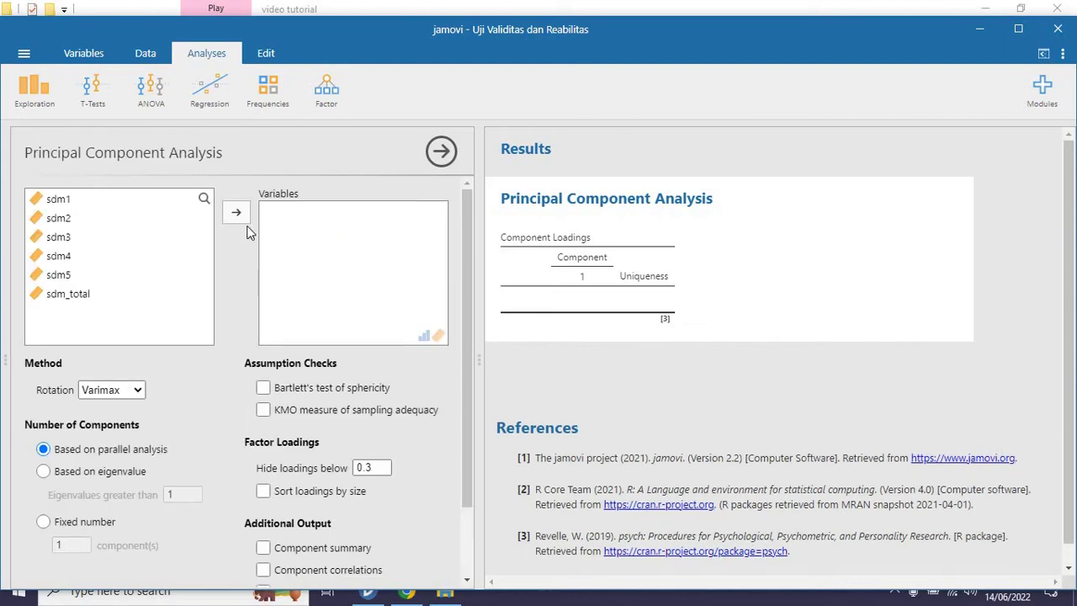
{"action": "left_click", "coordinate": [59, 199]}
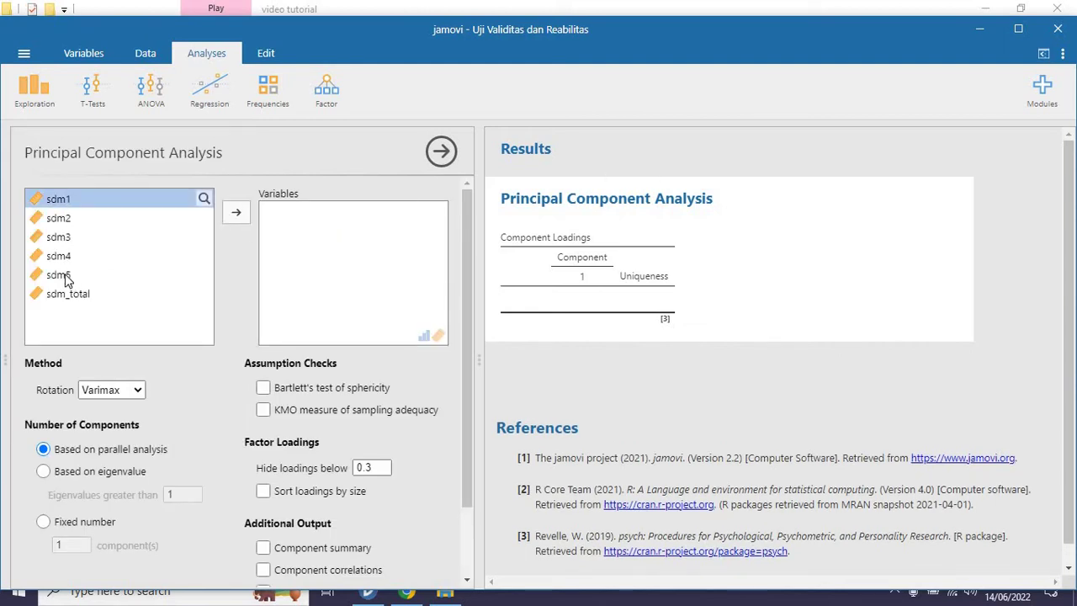
{"action": "left_click", "coordinate": [58, 275], "text": "shift"}
{"action": "left_click", "coordinate": [237, 213]}
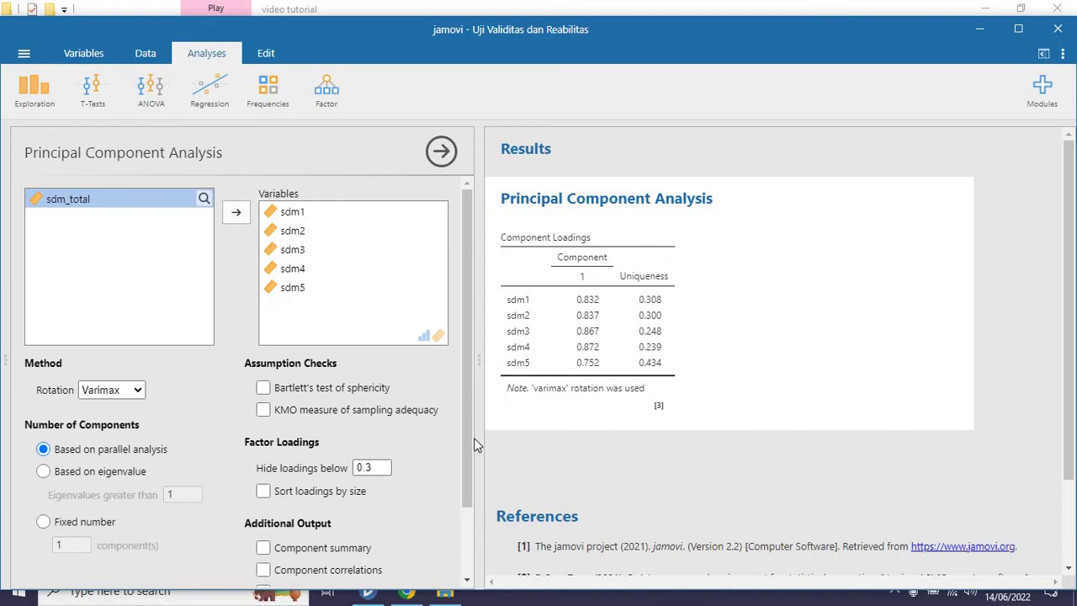
- Add the scree plot, Bartlett's test of sphericity and the KMO measure of sampling adequacy to the principal component analysis
{"action": "scroll", "coordinate": [468, 442], "scroll_direction": "down", "scroll_amount": 2}
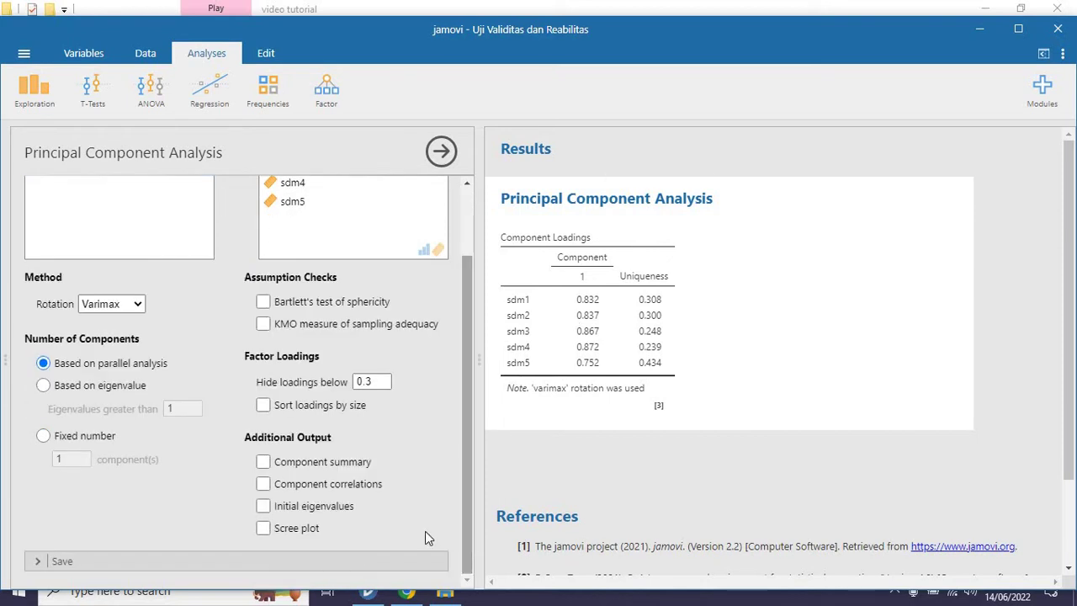
{"action": "left_click", "coordinate": [310, 532]}
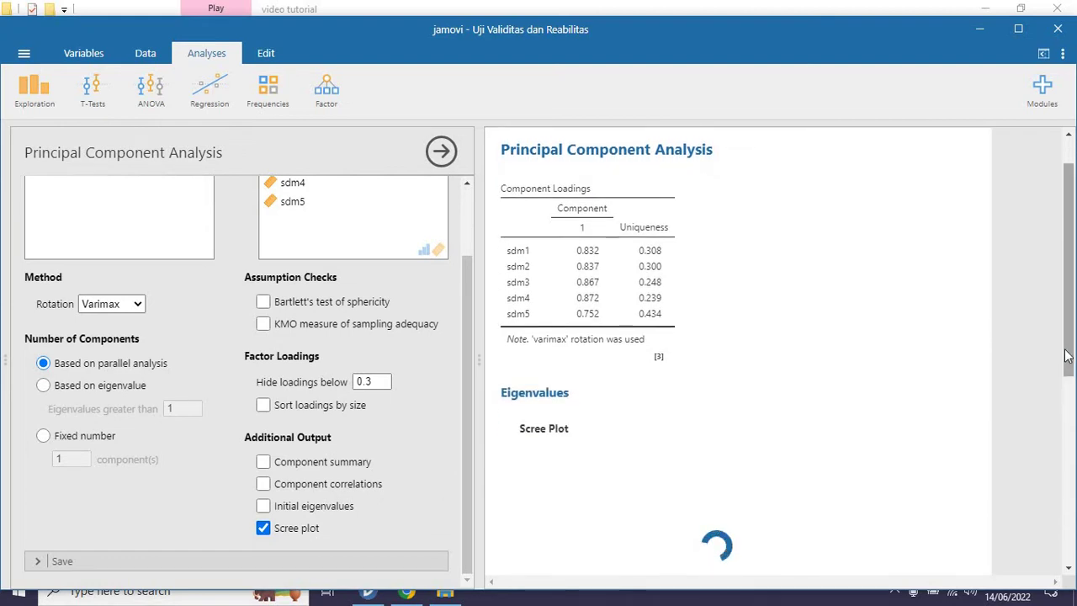
{"action": "left_click_drag", "start_coordinate": [1070, 340], "coordinate": [1072, 429]}
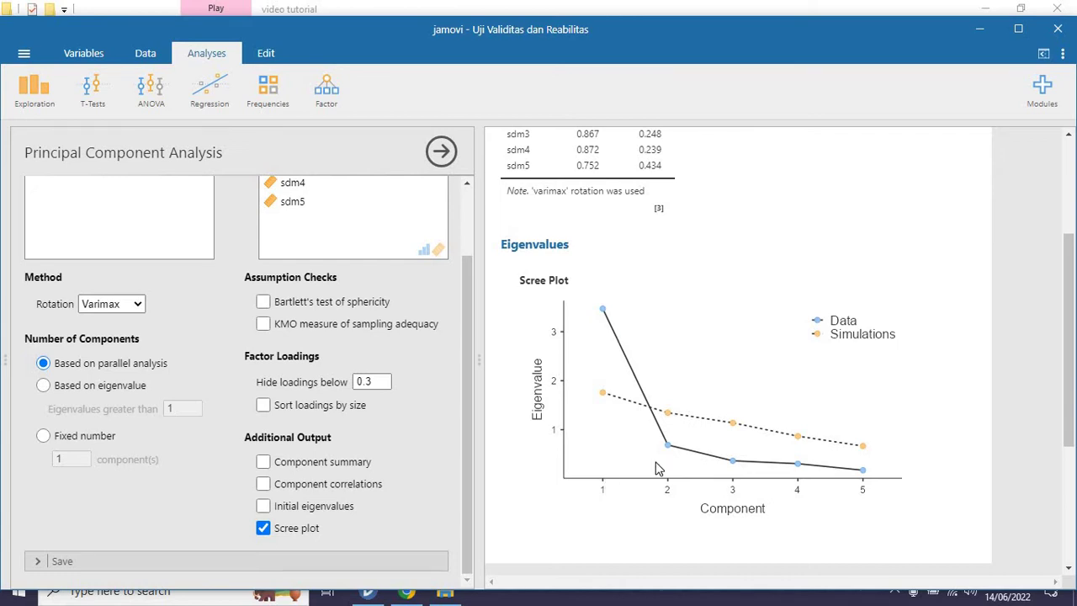
{"action": "left_click", "coordinate": [263, 302]}
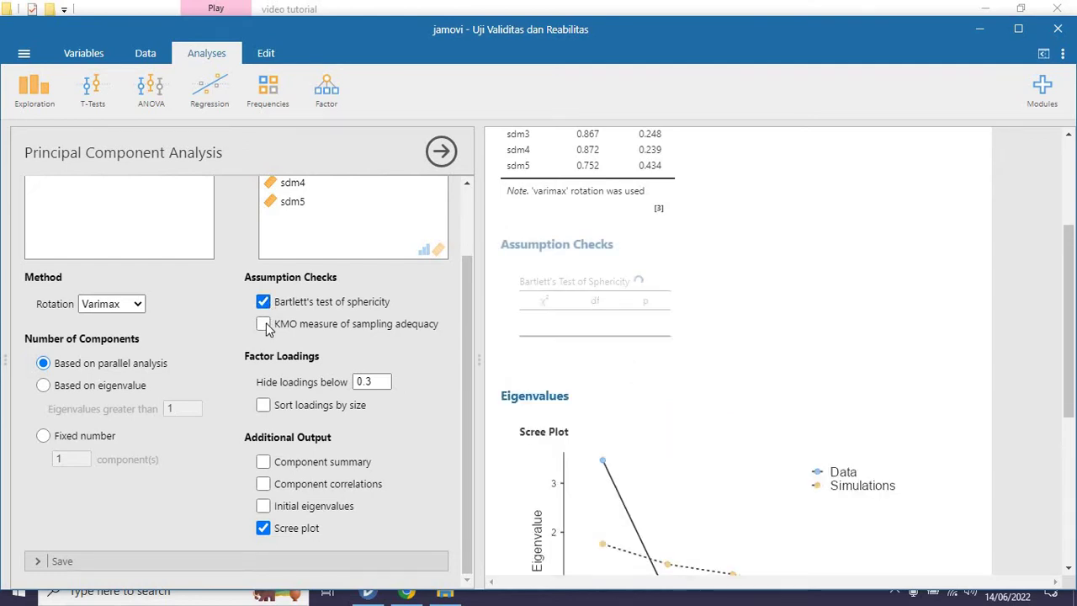
{"action": "left_click", "coordinate": [263, 324]}
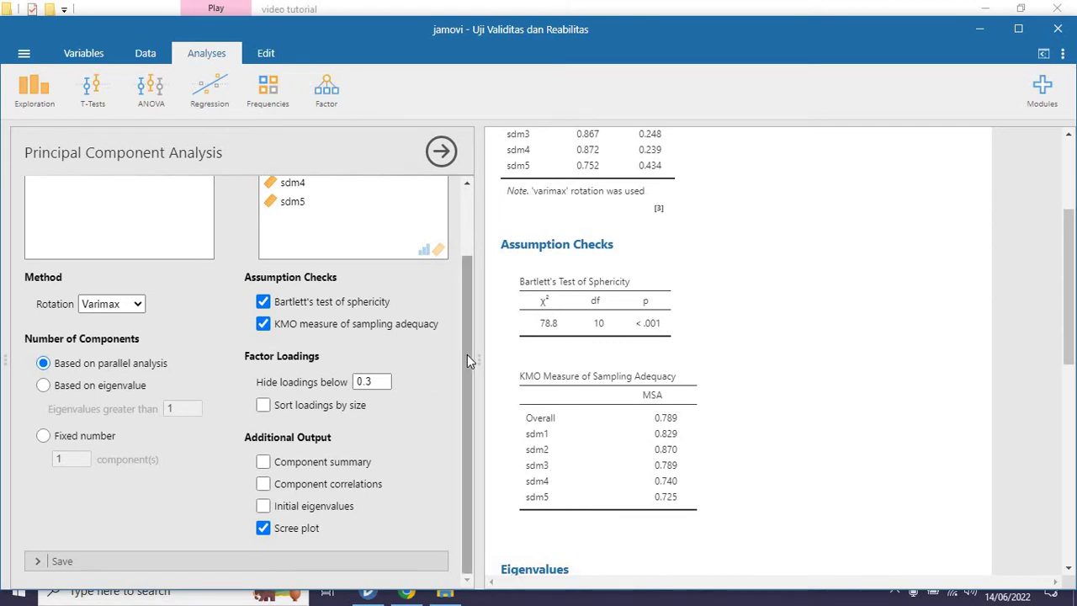
{"action": "left_click_drag", "start_coordinate": [467, 354], "coordinate": [471, 220]}
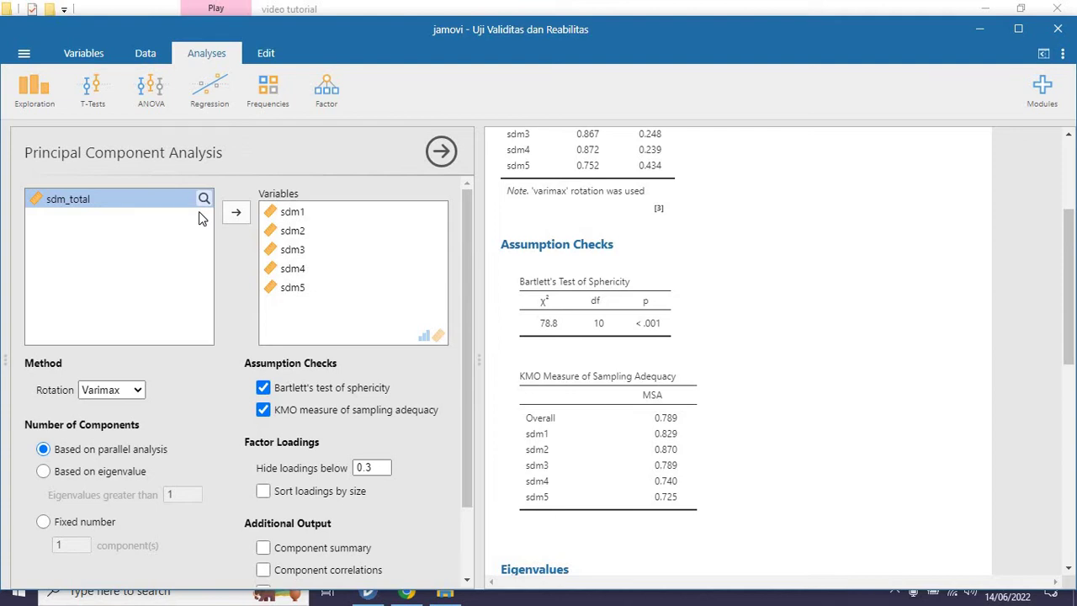
- Create an Exploratory Factor Analysis with sdm1 through sdm5 as the variables
{"action": "left_click", "coordinate": [325, 89]}
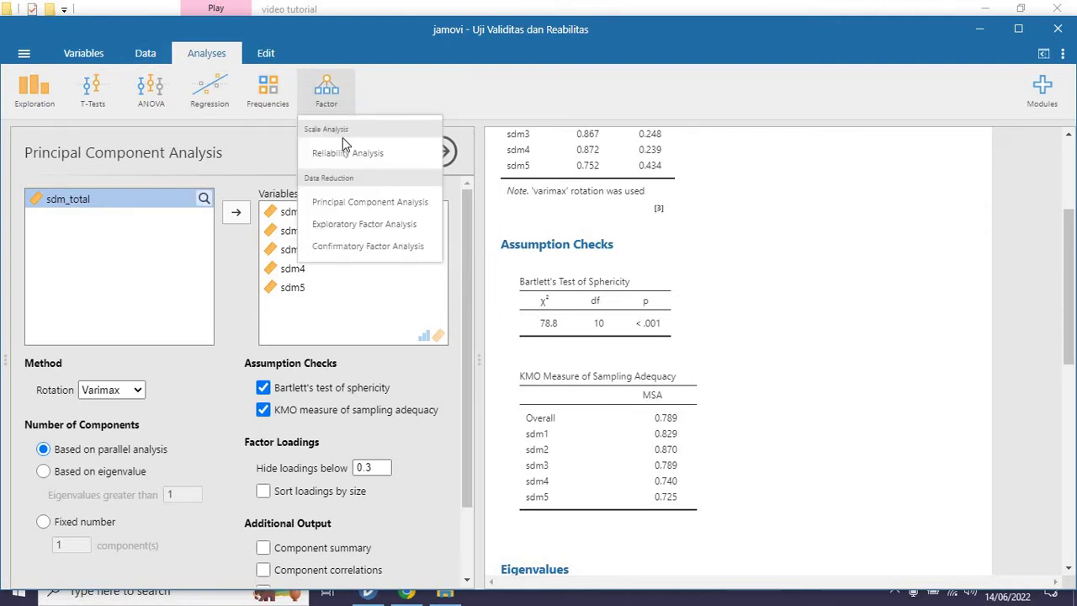
{"action": "left_click", "coordinate": [355, 225]}
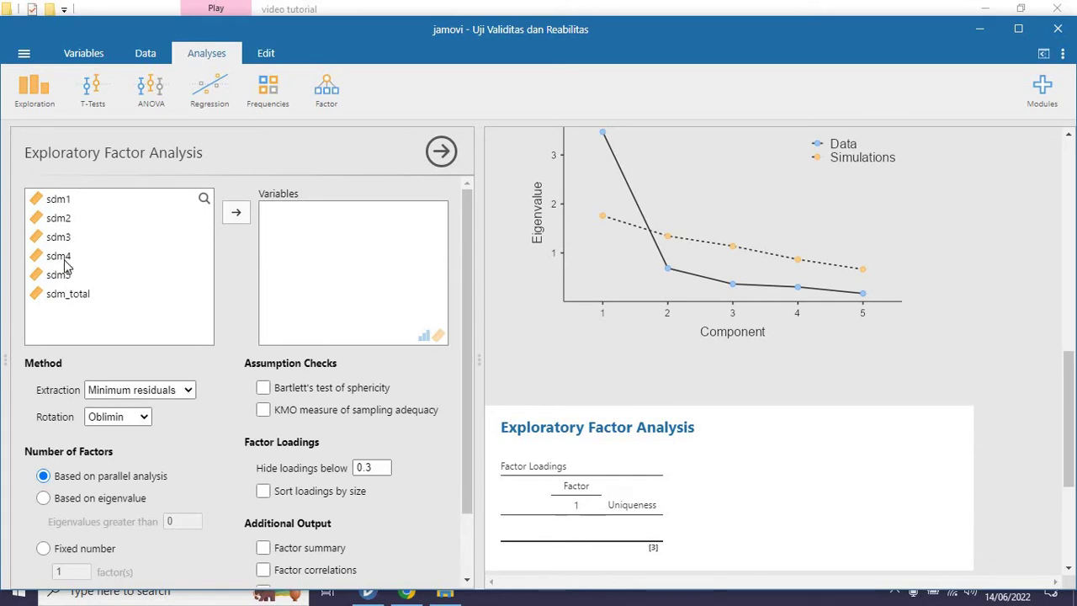
{"action": "left_click", "coordinate": [59, 204]}
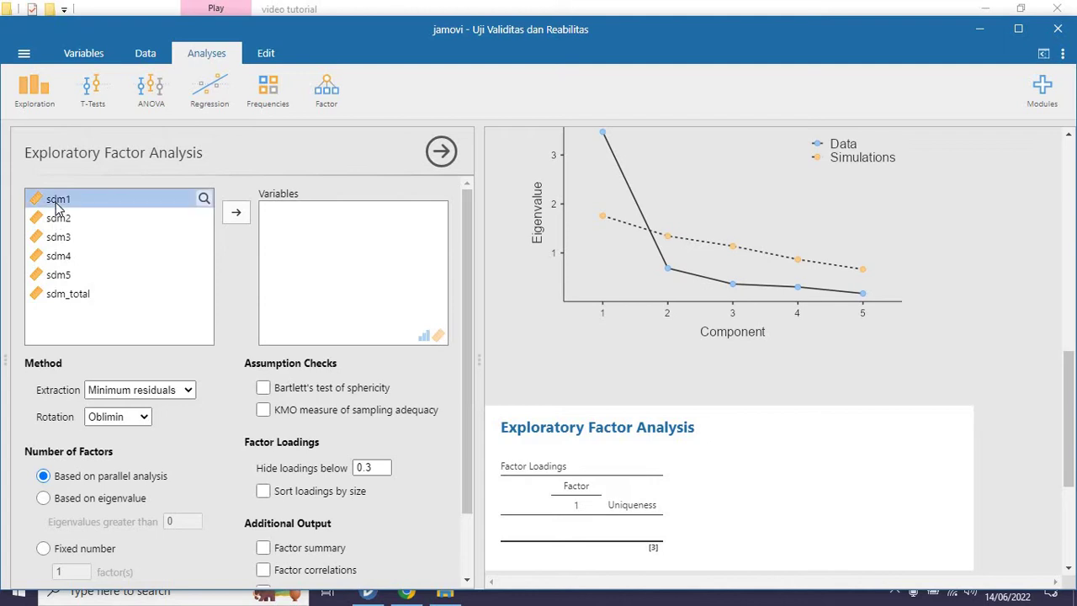
{"action": "left_click", "coordinate": [65, 280], "text": "shift"}
{"action": "left_click", "coordinate": [237, 213]}
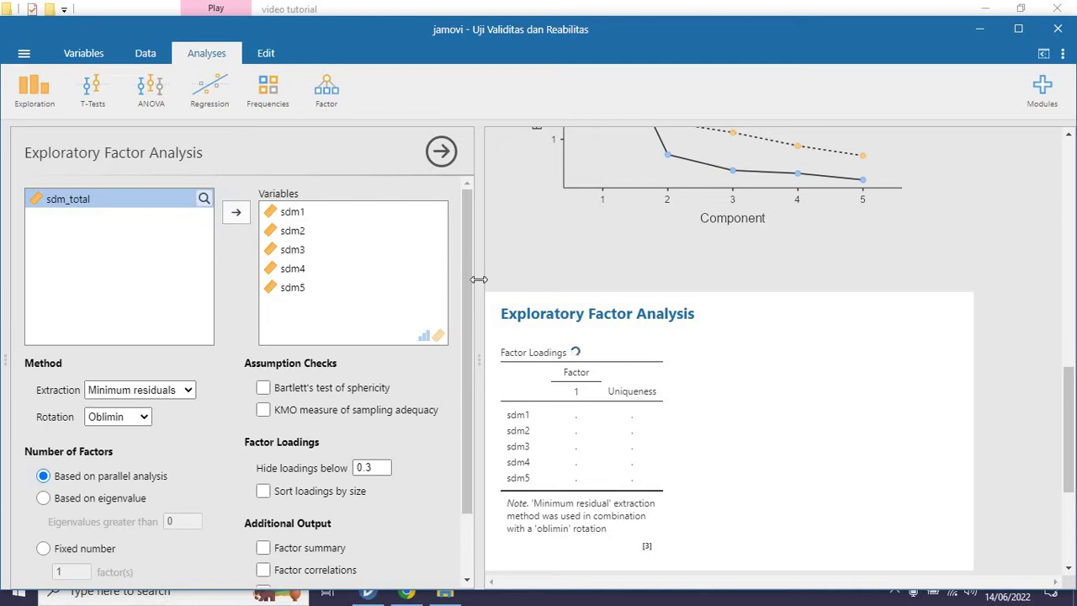
- Enable Bartlett's test of sphericity and the KMO measure of sampling adequacy for the exploratory factor analysis
{"action": "left_click", "coordinate": [301, 389]}
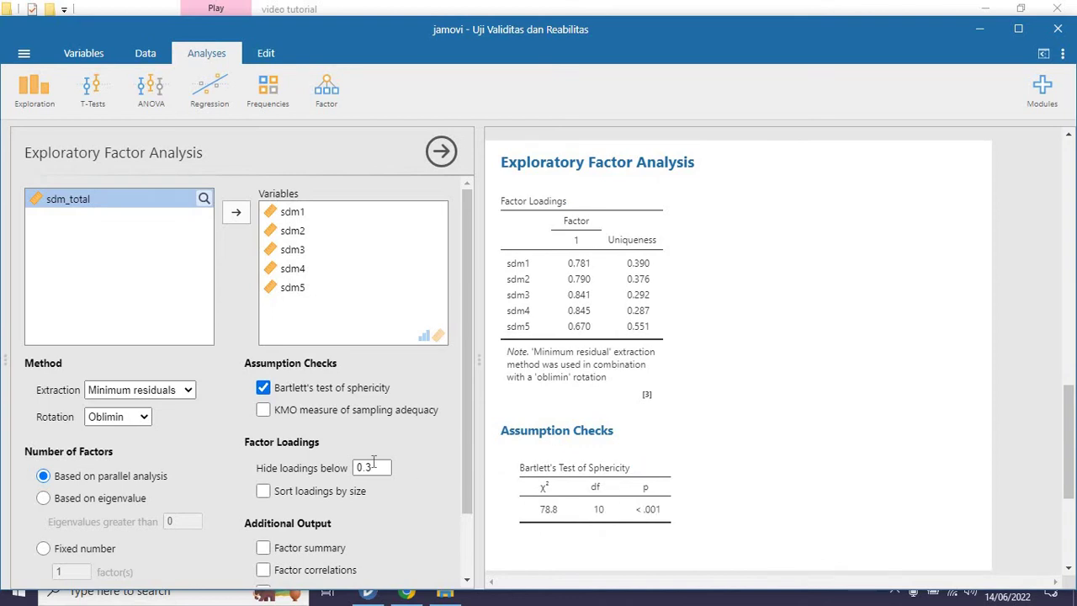
{"action": "left_click", "coordinate": [356, 410]}
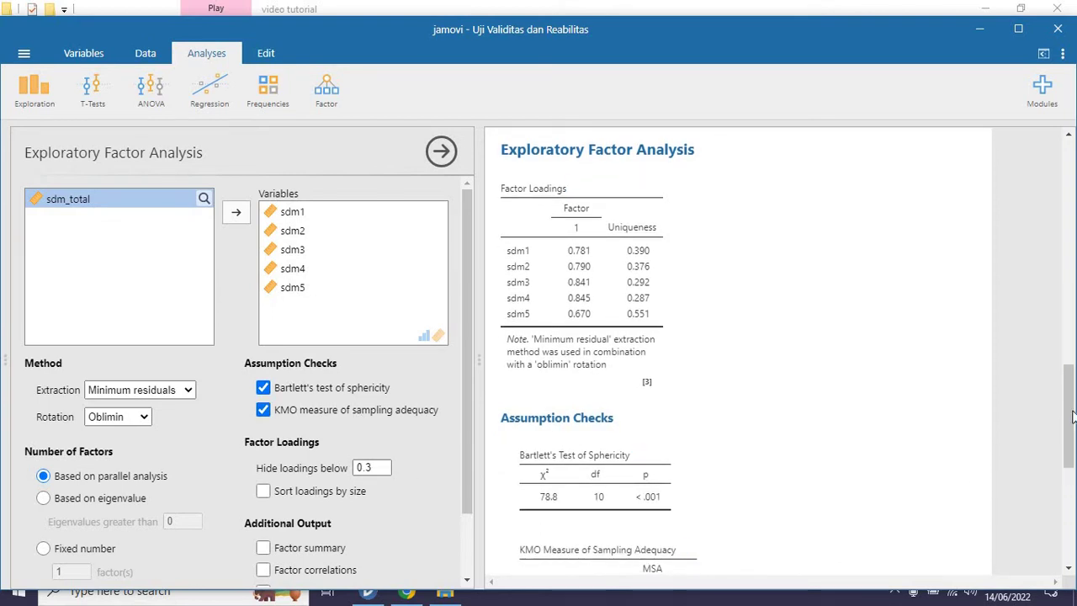
{"action": "left_click_drag", "start_coordinate": [1070, 416], "coordinate": [1070, 465]}
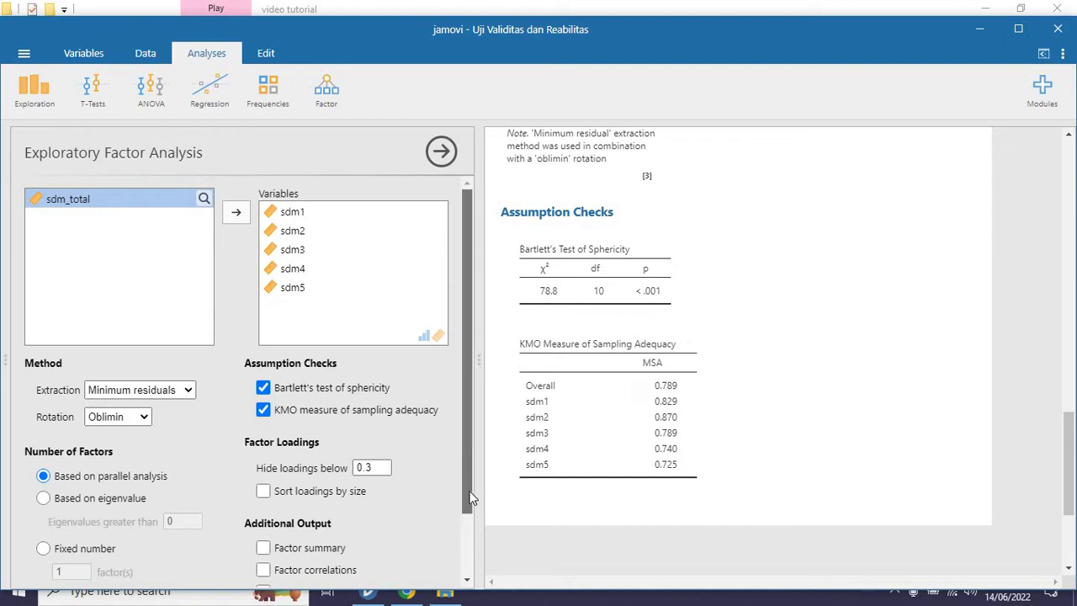
- Add the factor summary, model fit measures, scree plot and factor correlations to the exploratory factor analysis output
{"action": "left_click_drag", "start_coordinate": [471, 450], "coordinate": [469, 536]}
{"action": "left_click", "coordinate": [337, 476]}
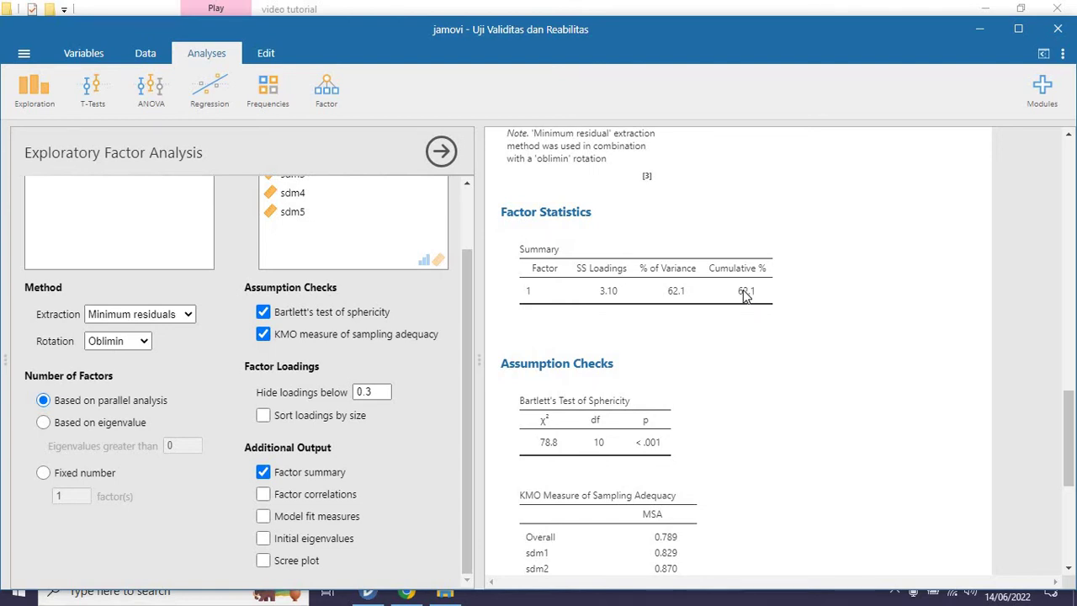
{"action": "left_click", "coordinate": [321, 519]}
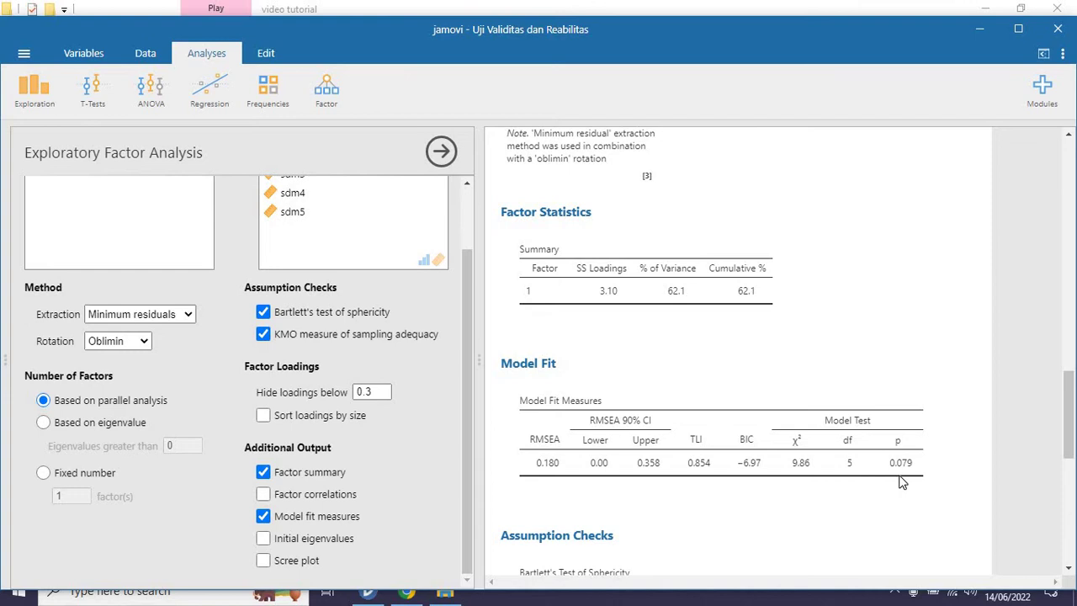
{"action": "left_click", "coordinate": [307, 561]}
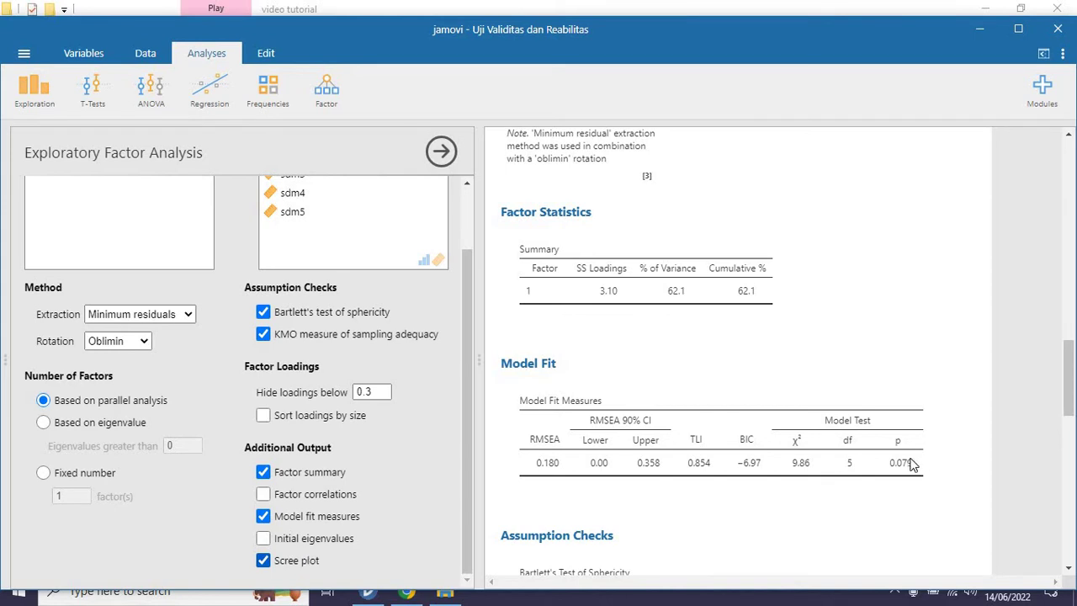
{"action": "left_click_drag", "start_coordinate": [1071, 448], "coordinate": [1070, 498]}
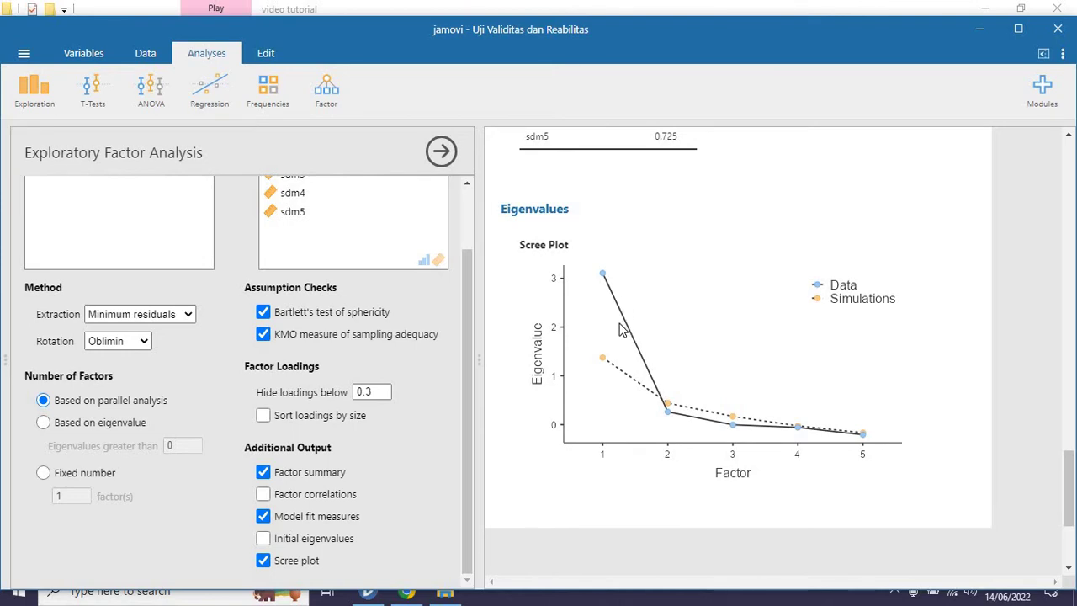
{"action": "left_click", "coordinate": [325, 499]}
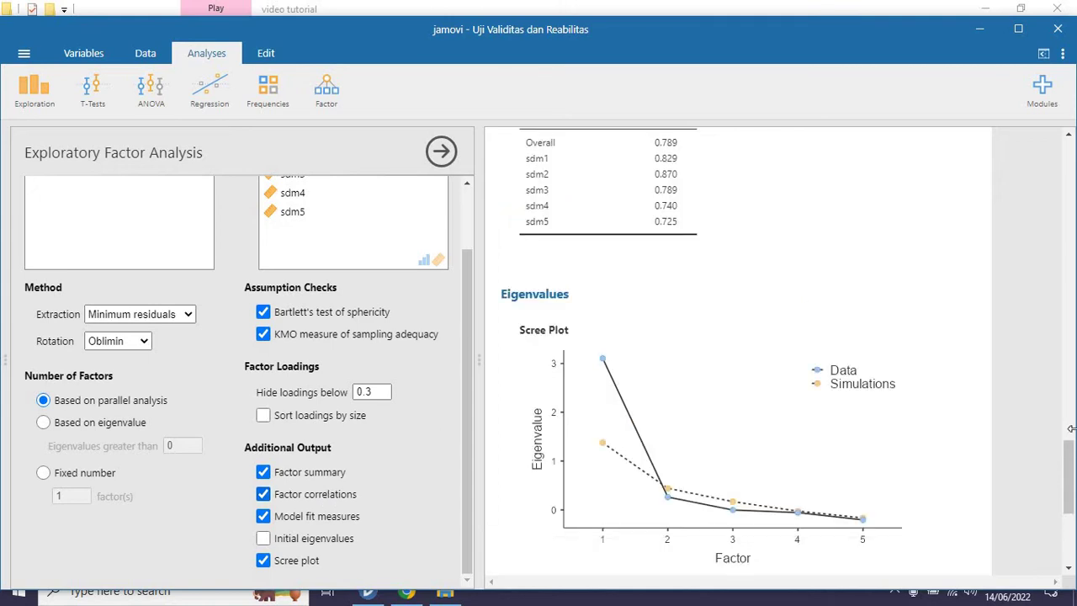
- Review the exploratory factor analysis results, including loadings, factor statistics, model fit and assumption checks, and return to the principal component results
{"action": "left_click_drag", "start_coordinate": [1070, 490], "coordinate": [1049, 325]}
{"action": "scroll", "coordinate": [1048, 347], "scroll_direction": "down", "scroll_amount": 1}
{"action": "scroll", "coordinate": [1048, 347], "scroll_direction": "down", "scroll_amount": 2}
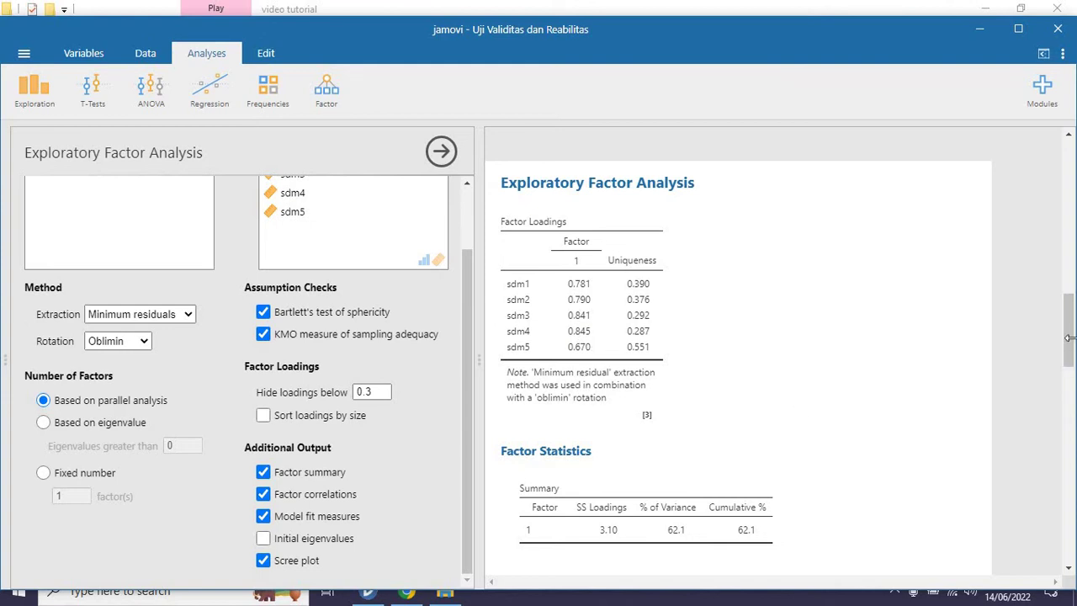
{"action": "scroll", "coordinate": [791, 186], "scroll_direction": "down", "scroll_amount": 5}
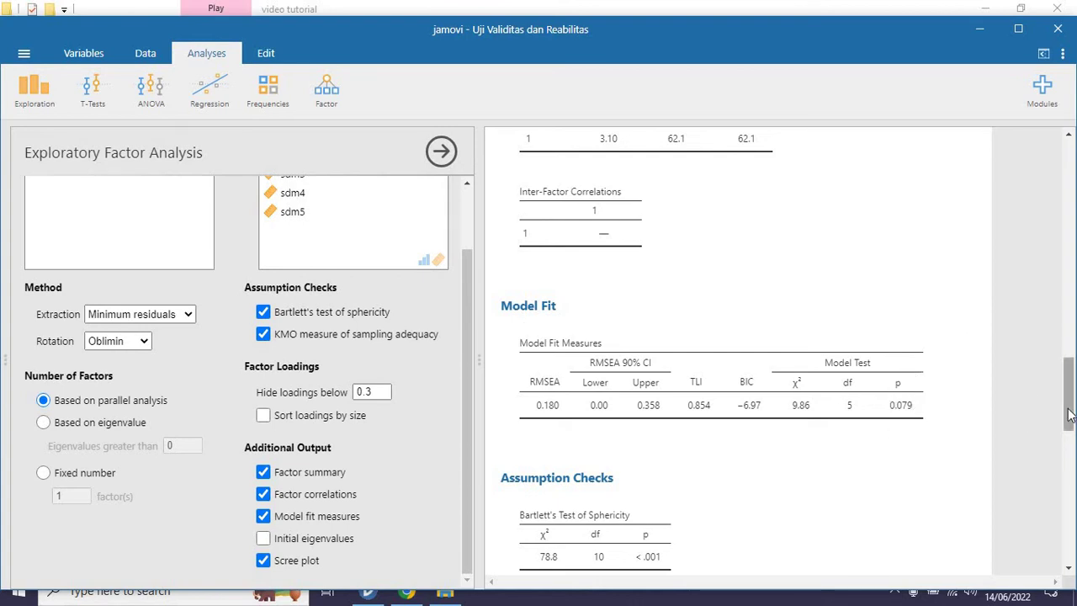
{"action": "left_click_drag", "start_coordinate": [1068, 413], "coordinate": [1069, 460]}
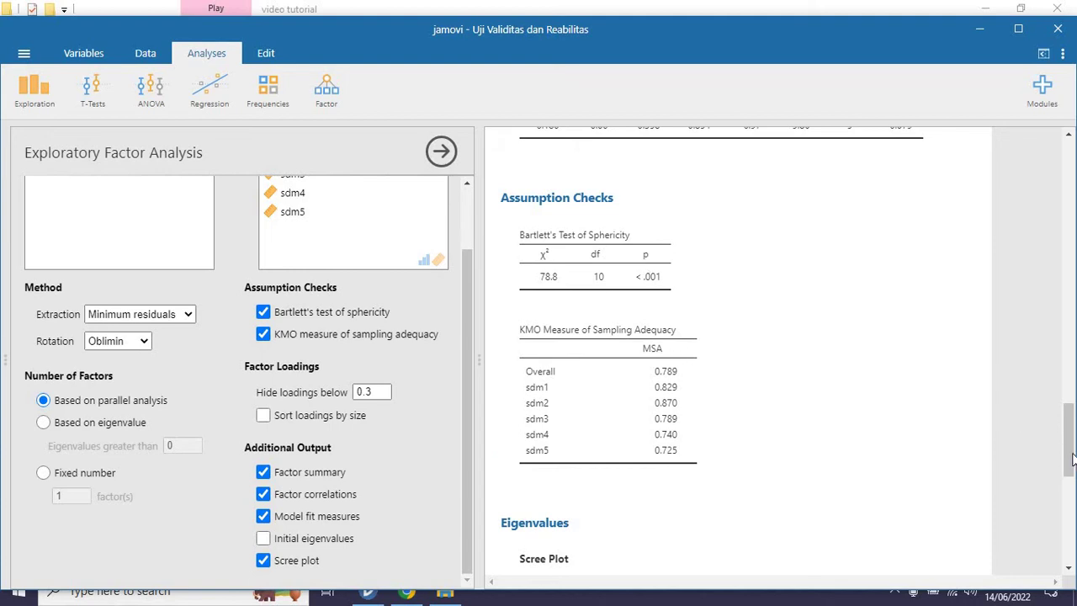
{"action": "left_click_drag", "start_coordinate": [1072, 458], "coordinate": [1029, 163]}
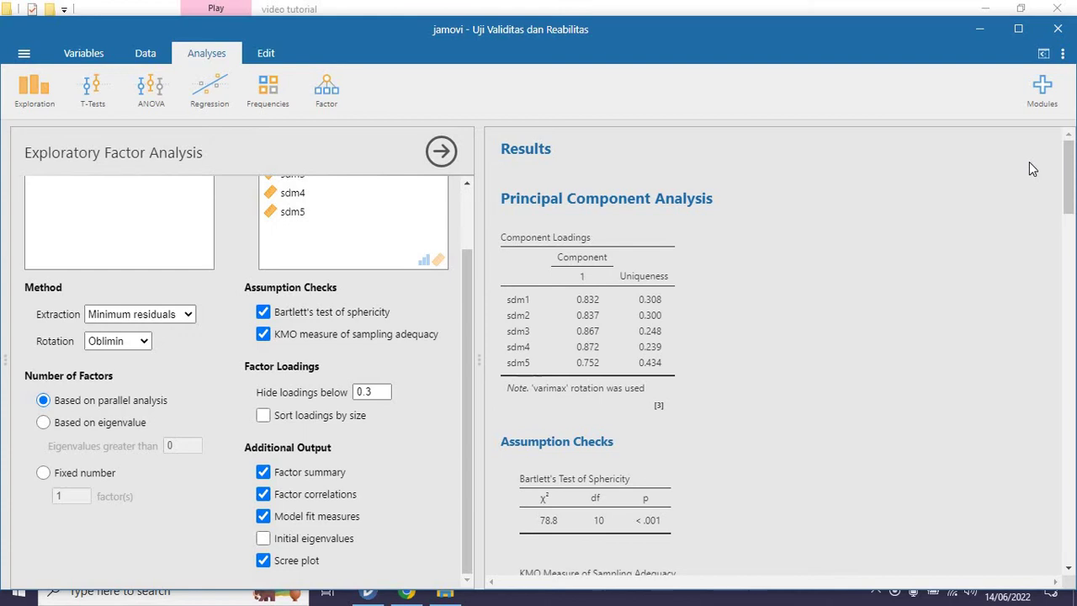
- Create a Confirmatory Factor Analysis with sdm1 through sdm5 assigned to Factor 1 and check its model fit tables
{"action": "left_click", "coordinate": [326, 91]}
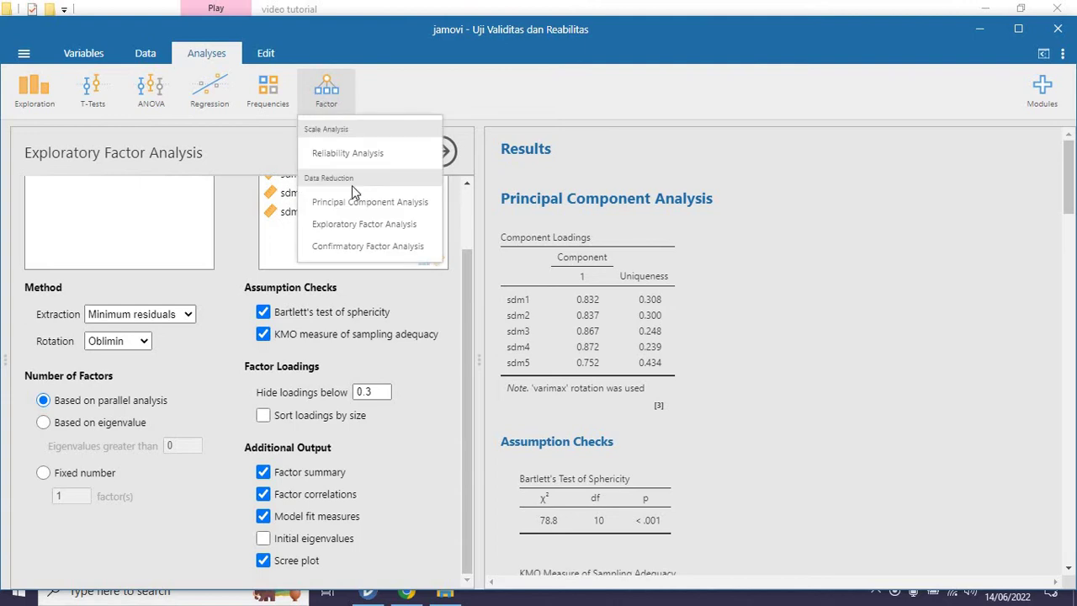
{"action": "left_click", "coordinate": [363, 245]}
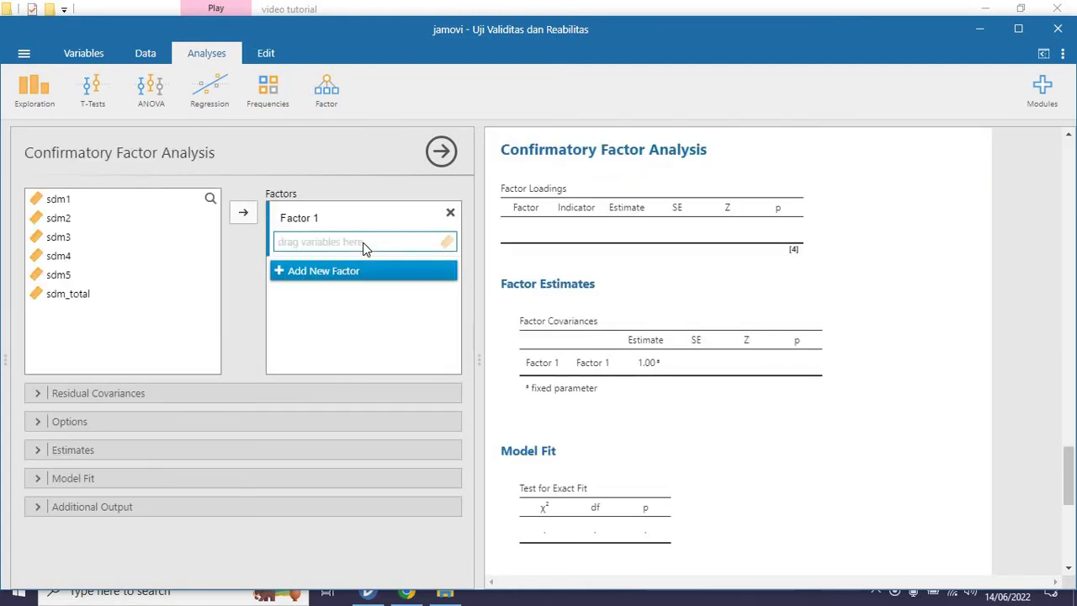
{"action": "left_click", "coordinate": [60, 204]}
{"action": "left_click", "coordinate": [68, 277], "text": "shift"}
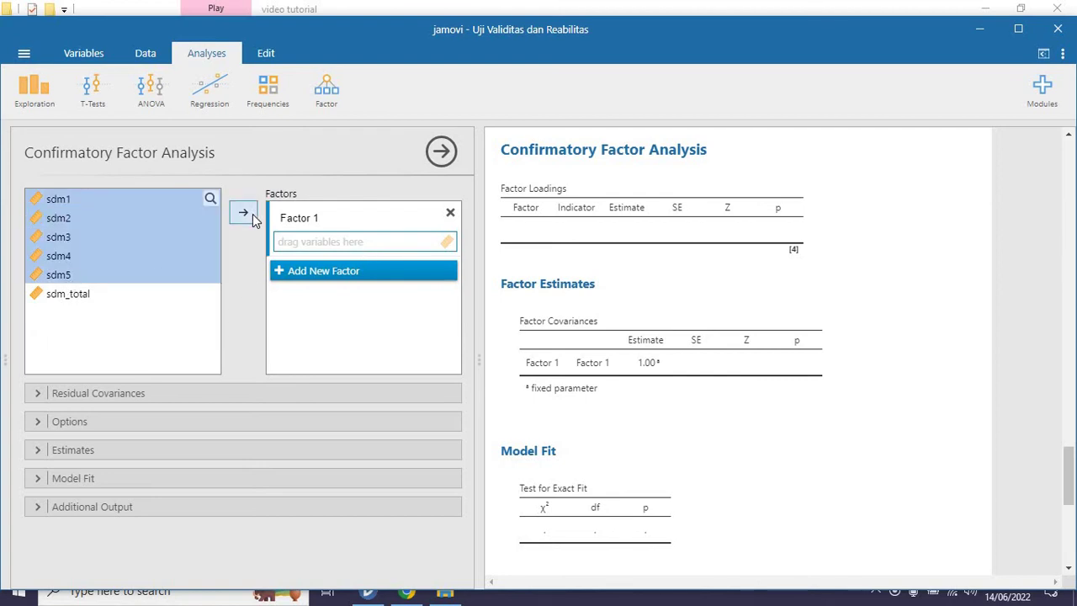
{"action": "left_click", "coordinate": [243, 214]}
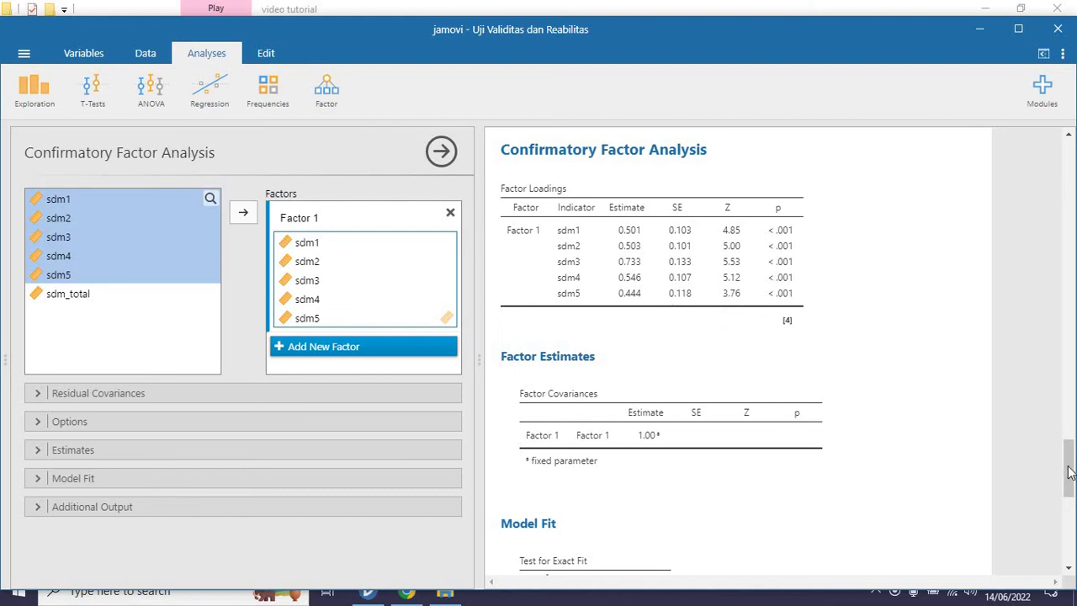
{"action": "left_click_drag", "start_coordinate": [1070, 473], "coordinate": [1070, 506]}
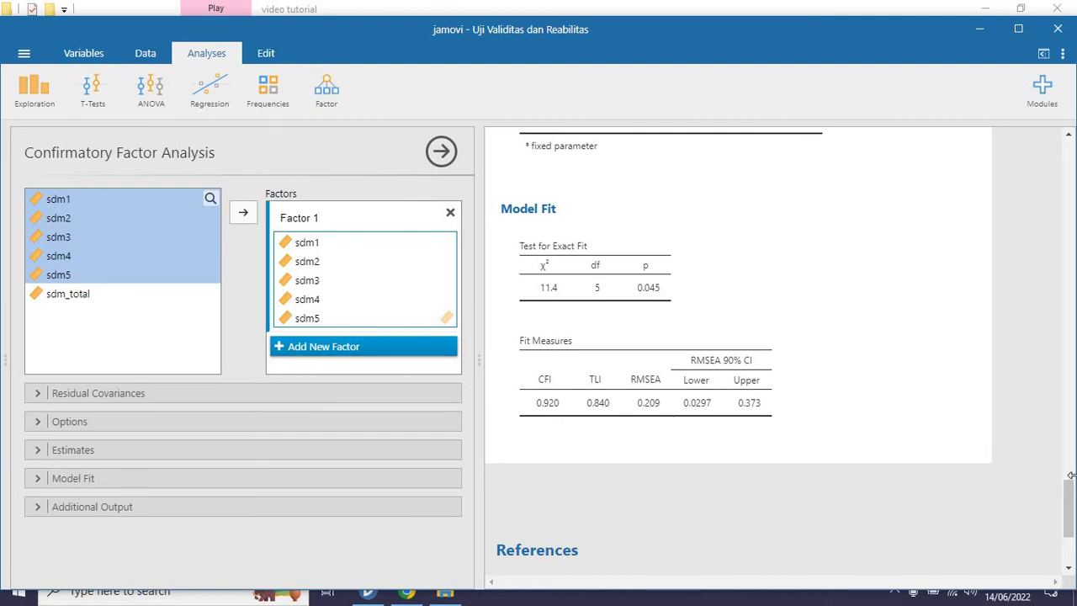
- Add modification indices to the confirmatory factor analysis output and examine the residual covariances table
{"action": "mouse_move", "coordinate": [1070, 505]}
{"action": "left_mouse_down"}
{"action": "mouse_move", "coordinate": [1069, 412]}
{"action": "mouse_move", "coordinate": [1068, 529]}
{"action": "mouse_move", "coordinate": [1069, 473]}
{"action": "mouse_move", "coordinate": [1070, 498]}
{"action": "left_mouse_up"}
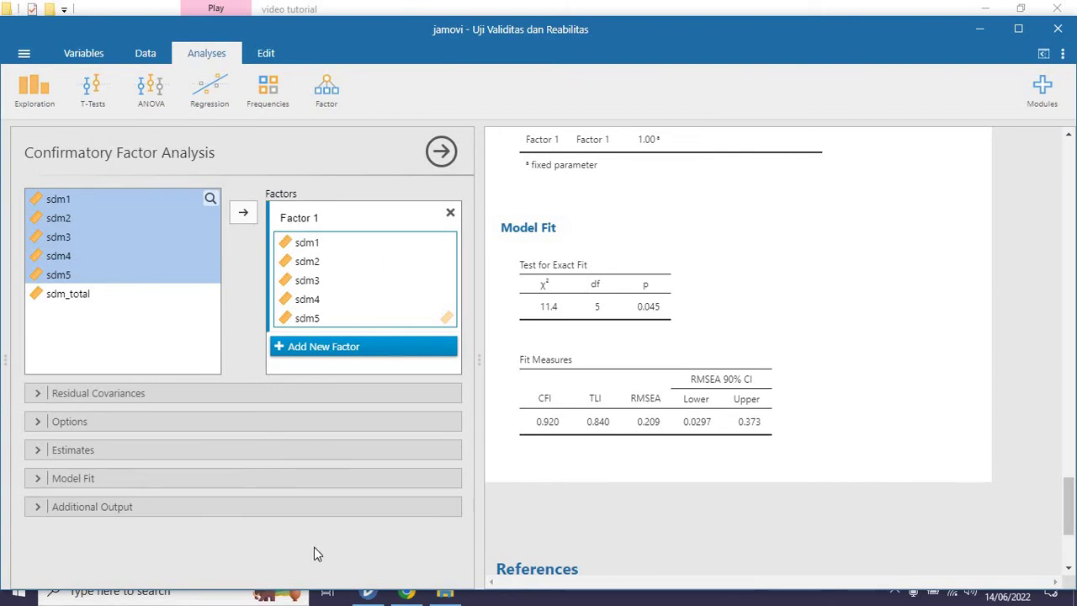
{"action": "left_click", "coordinate": [37, 478]}
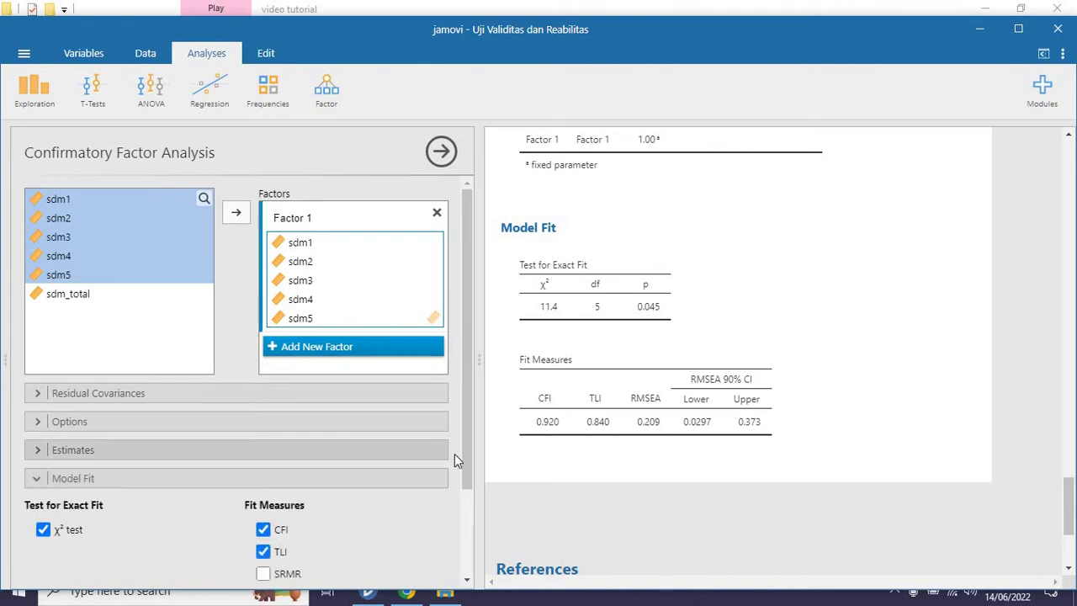
{"action": "left_click_drag", "start_coordinate": [468, 461], "coordinate": [478, 555]}
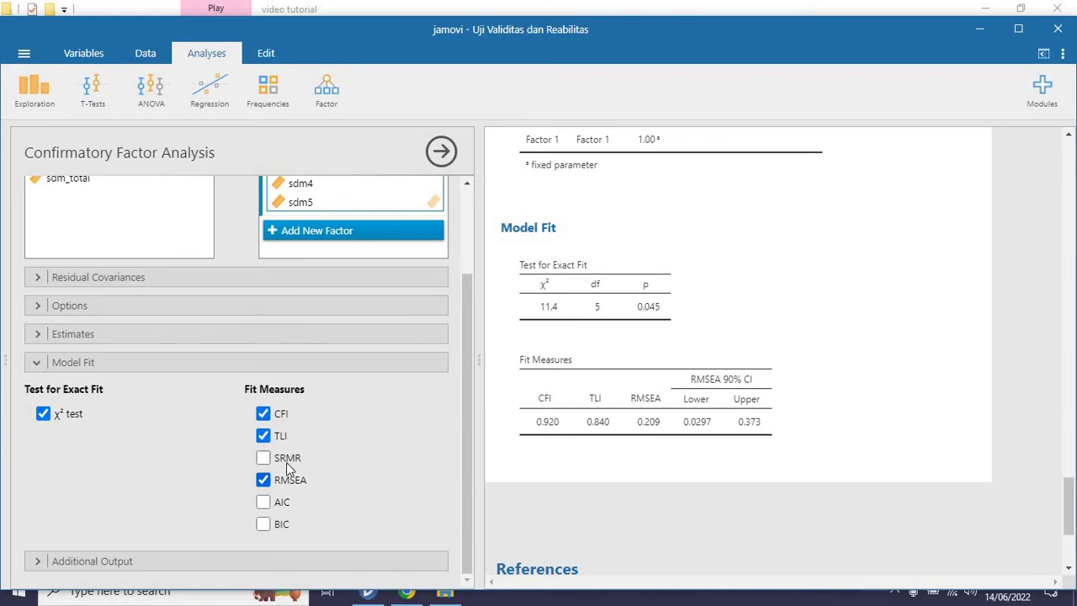
{"action": "left_click", "coordinate": [211, 562]}
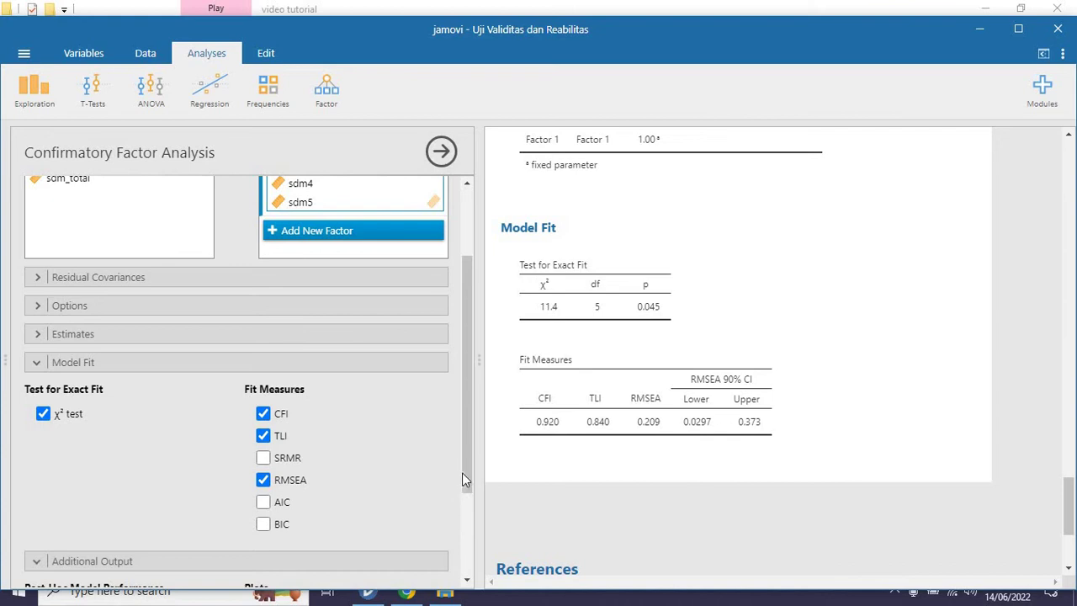
{"action": "scroll", "coordinate": [465, 477], "scroll_direction": "down", "scroll_amount": 3}
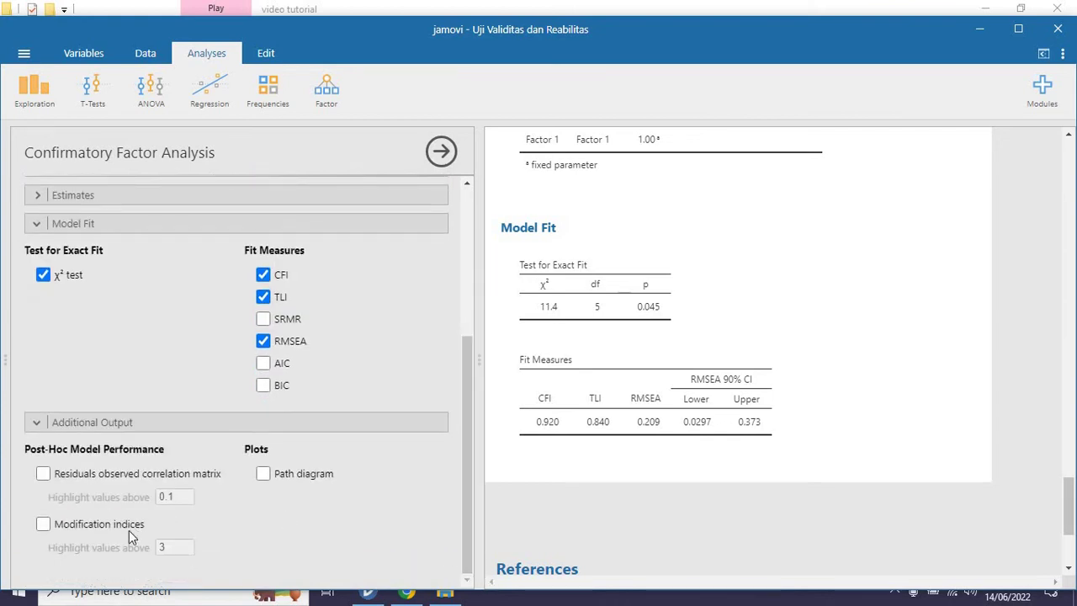
{"action": "left_click", "coordinate": [126, 523]}
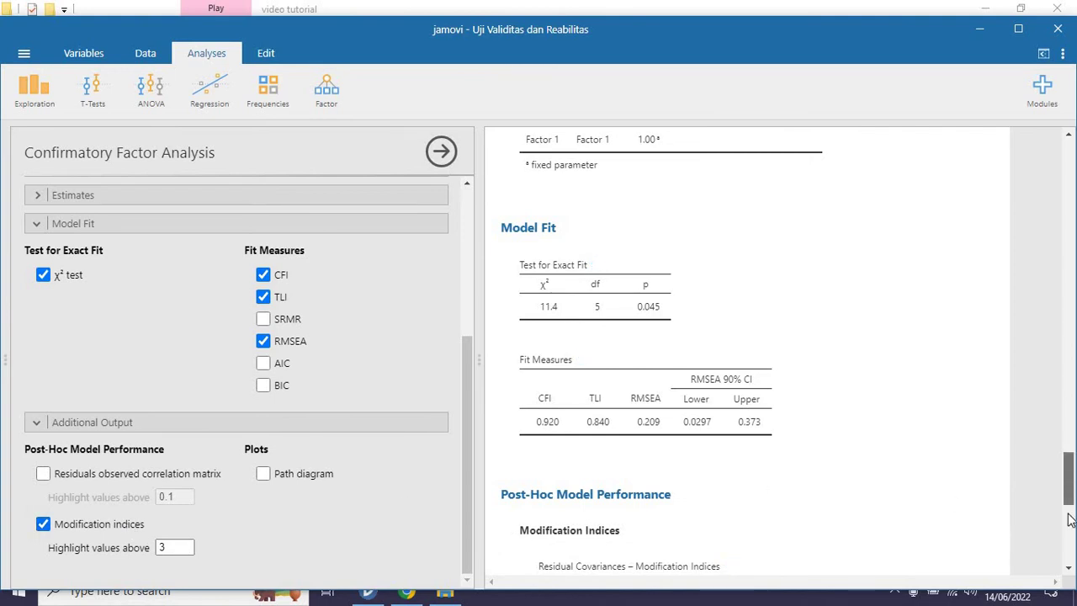
{"action": "scroll", "coordinate": [1069, 519], "scroll_direction": "down", "scroll_amount": 3}
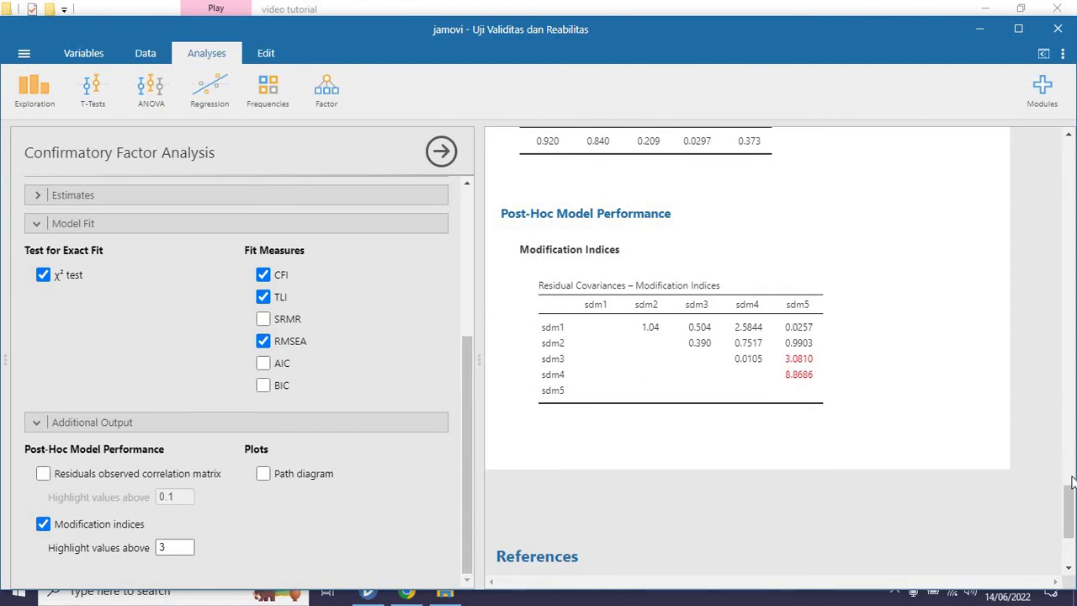
{"action": "left_click_drag", "start_coordinate": [1070, 503], "coordinate": [1071, 510]}
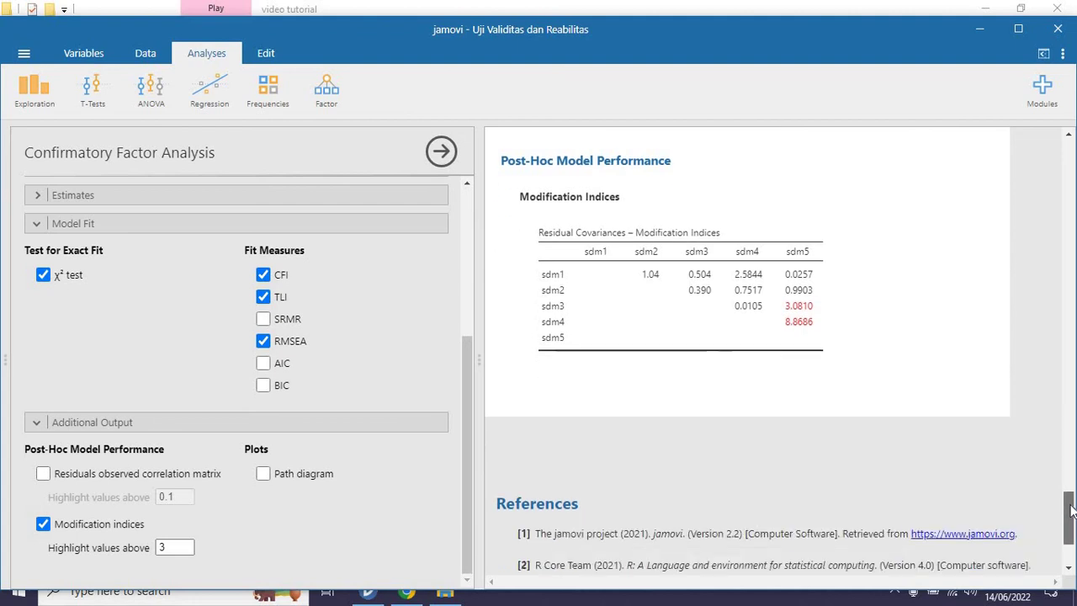
{"action": "scroll", "coordinate": [1071, 510], "scroll_direction": "down", "scroll_amount": 3}
{"action": "scroll", "coordinate": [1048, 446], "scroll_direction": "up", "scroll_amount": 15}
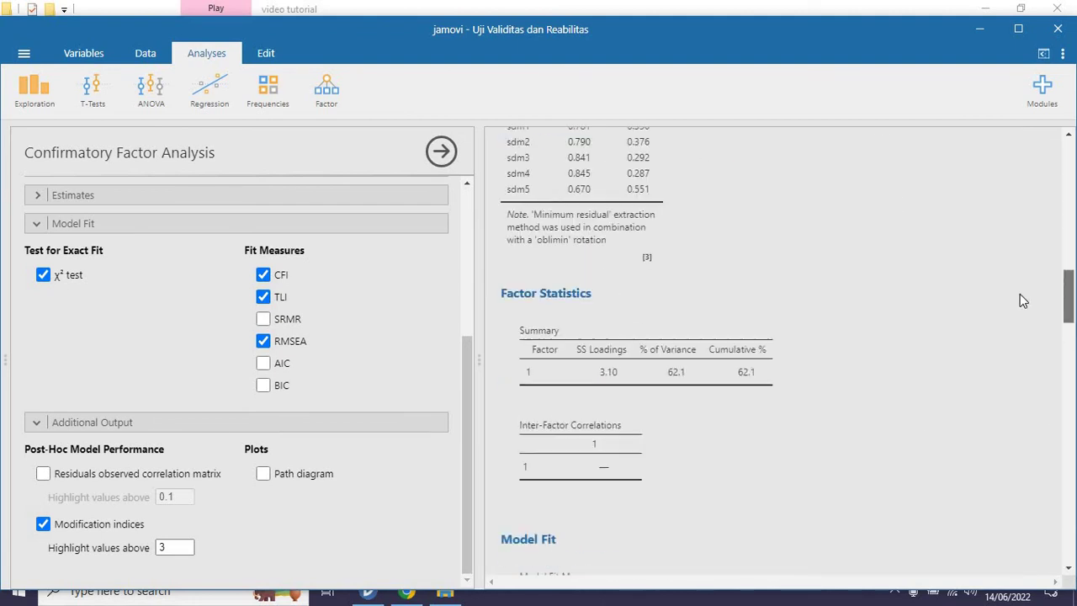
- Add the residual covariance pairs sdm3–sdm4 and sdm4–sdm5, and check the factor loadings, model fit and modification indices
{"action": "left_click_drag", "start_coordinate": [467, 412], "coordinate": [458, 300]}
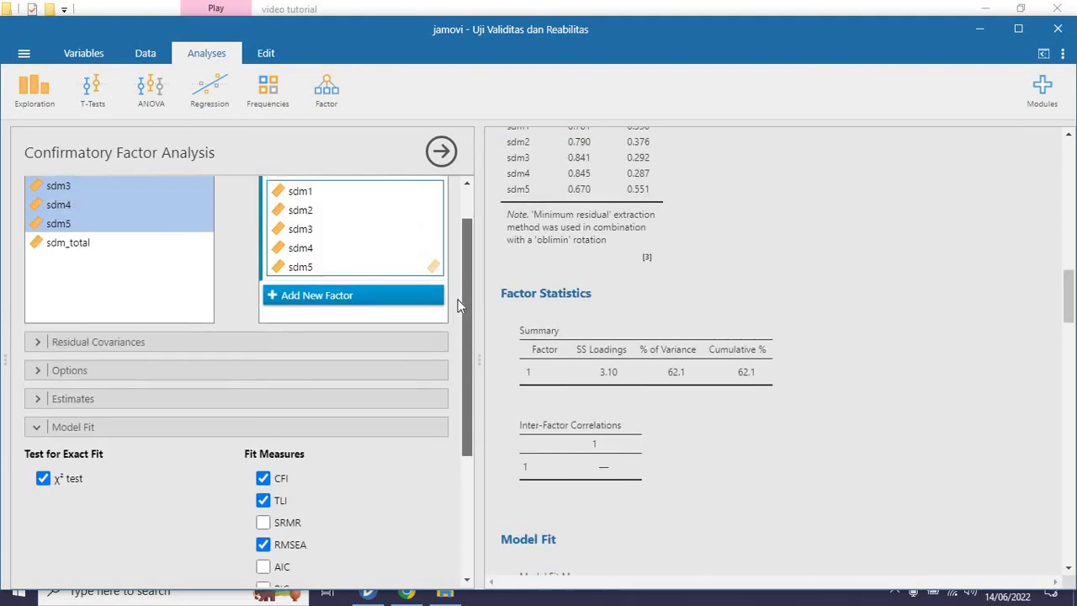
{"action": "left_click", "coordinate": [39, 343]}
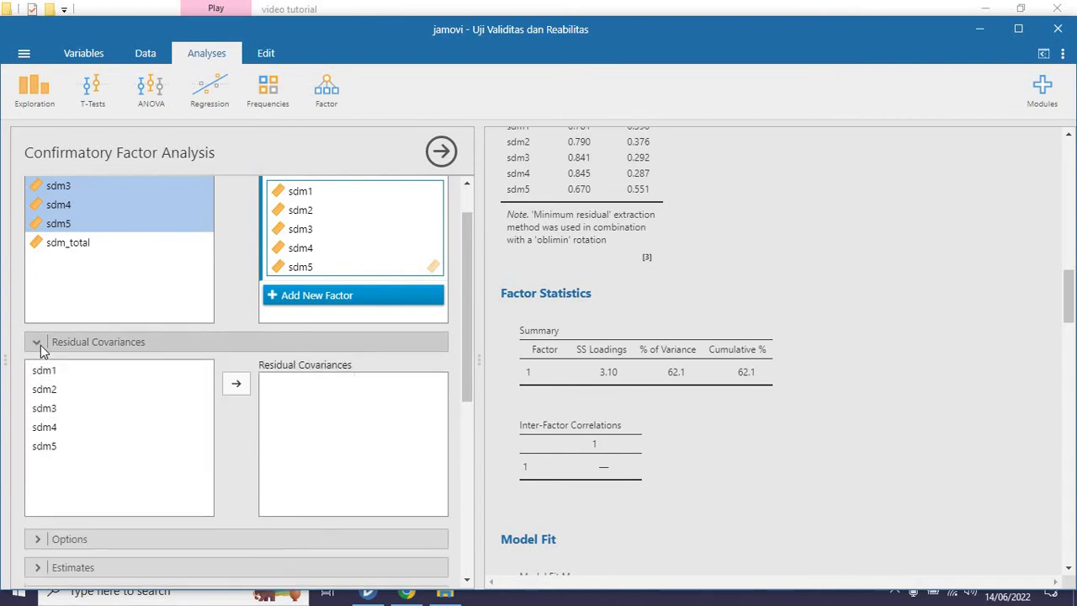
{"action": "left_click", "coordinate": [53, 411]}
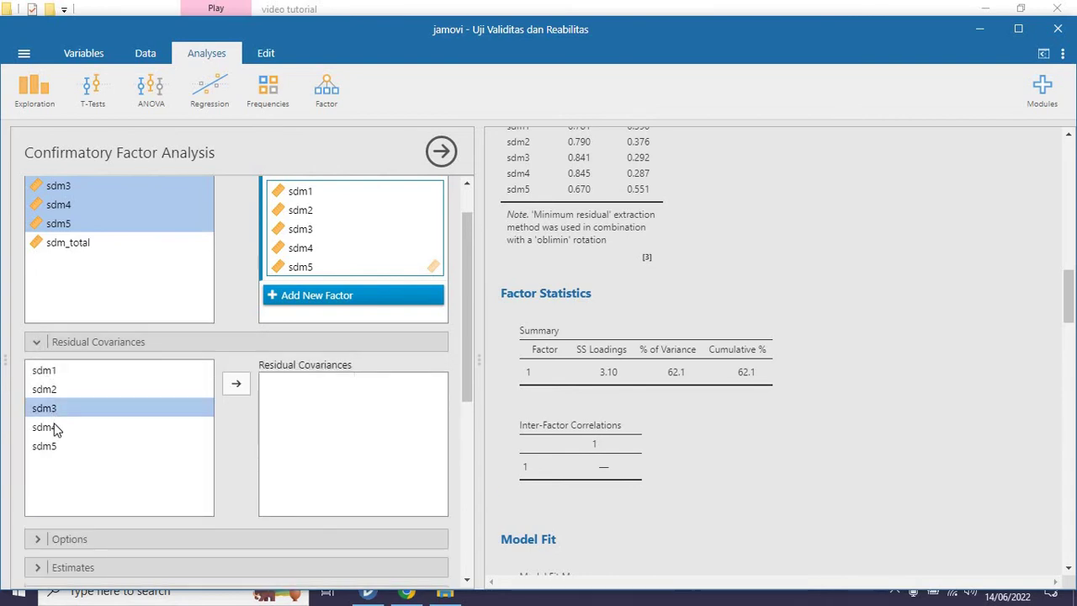
{"action": "left_click", "coordinate": [53, 428], "text": "ctrl"}
{"action": "left_click", "coordinate": [235, 388]}
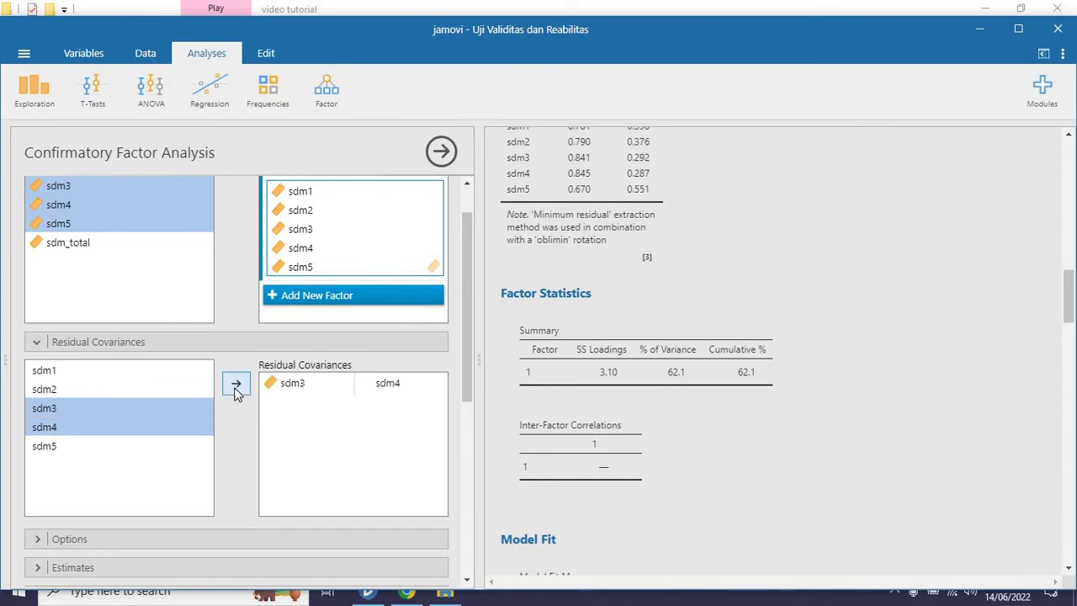
{"action": "left_click", "coordinate": [45, 430]}
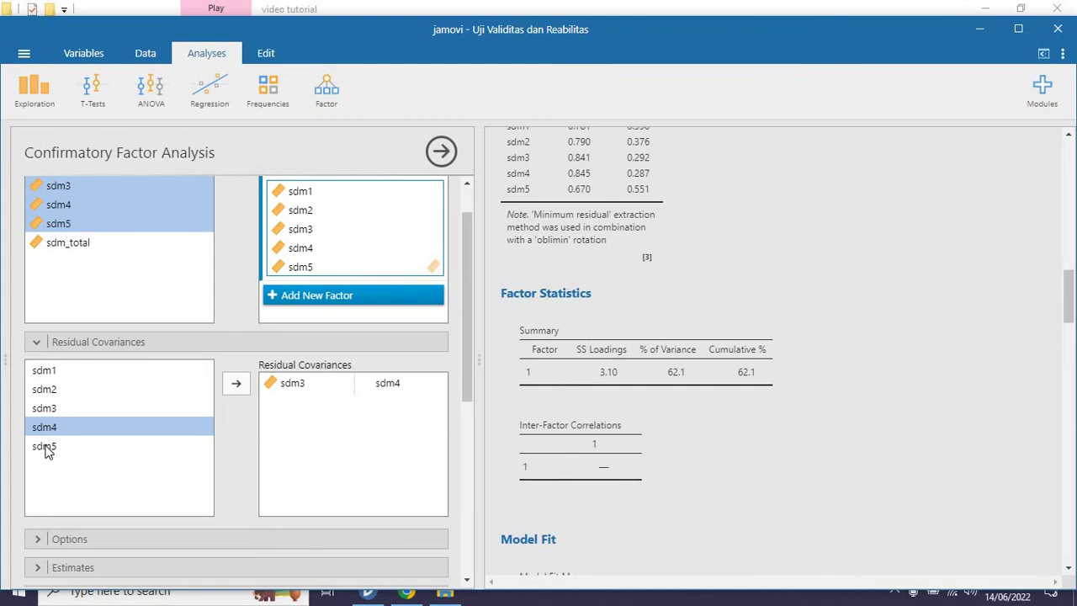
{"action": "left_click", "coordinate": [46, 447], "text": "ctrl"}
{"action": "left_click", "coordinate": [236, 388]}
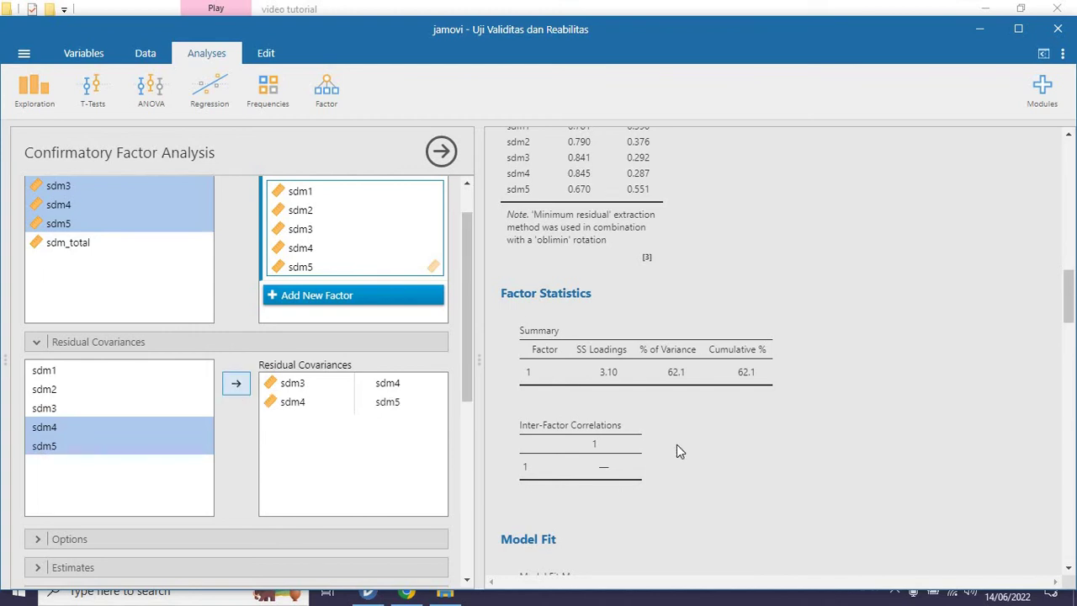
{"action": "left_click_drag", "start_coordinate": [1069, 304], "coordinate": [1068, 446]}
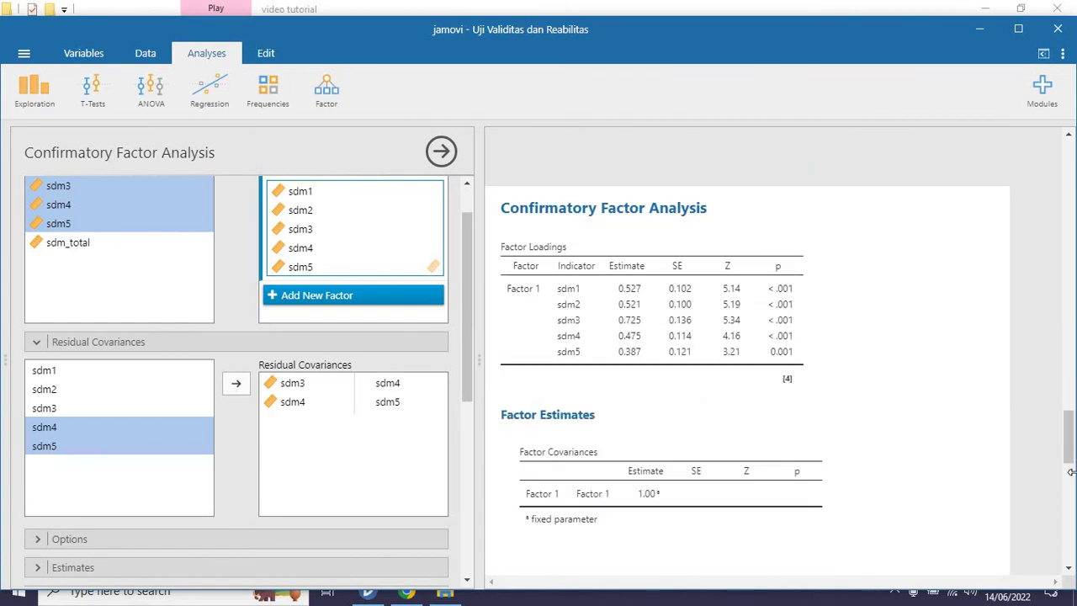
{"action": "left_click_drag", "start_coordinate": [1069, 454], "coordinate": [1069, 492]}
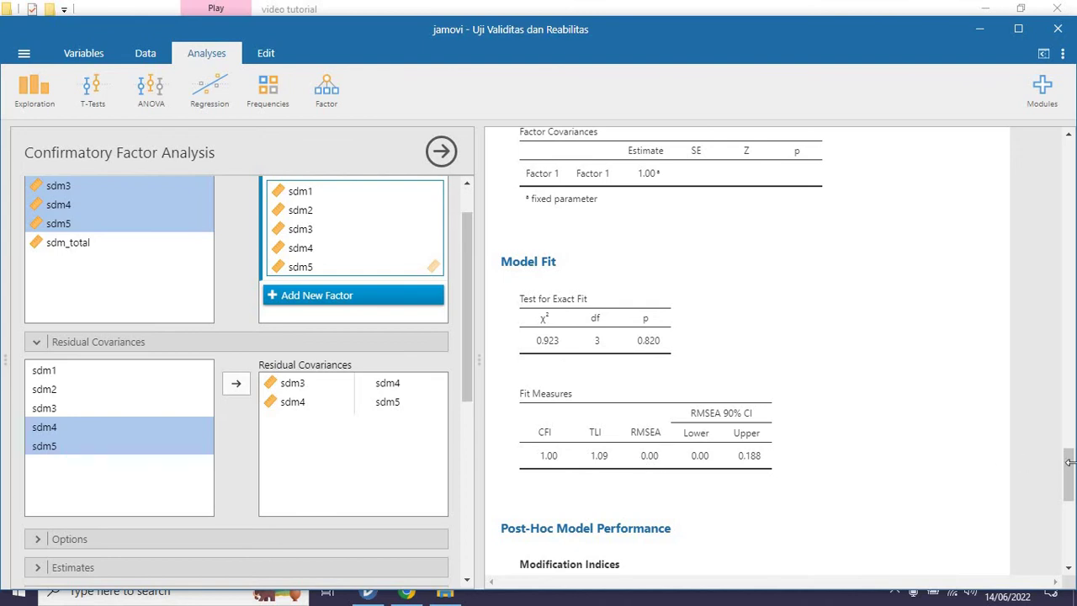
{"action": "left_click_drag", "start_coordinate": [1070, 490], "coordinate": [1070, 530]}
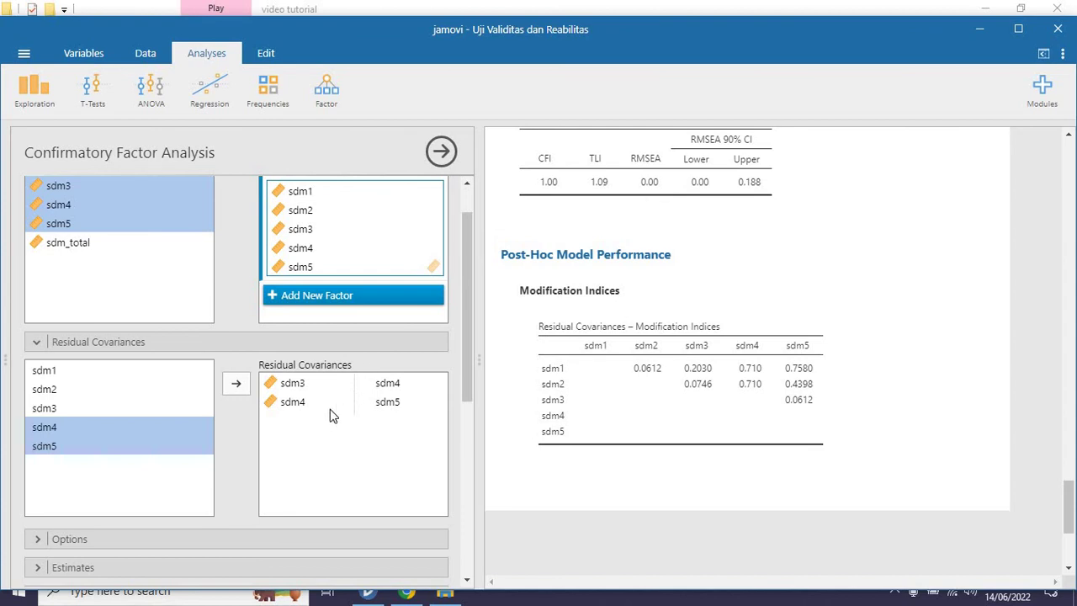
- Remove the sdm4–sdm5 residual covariance pair and recheck the modification indices and model fit
{"action": "left_click", "coordinate": [357, 405]}
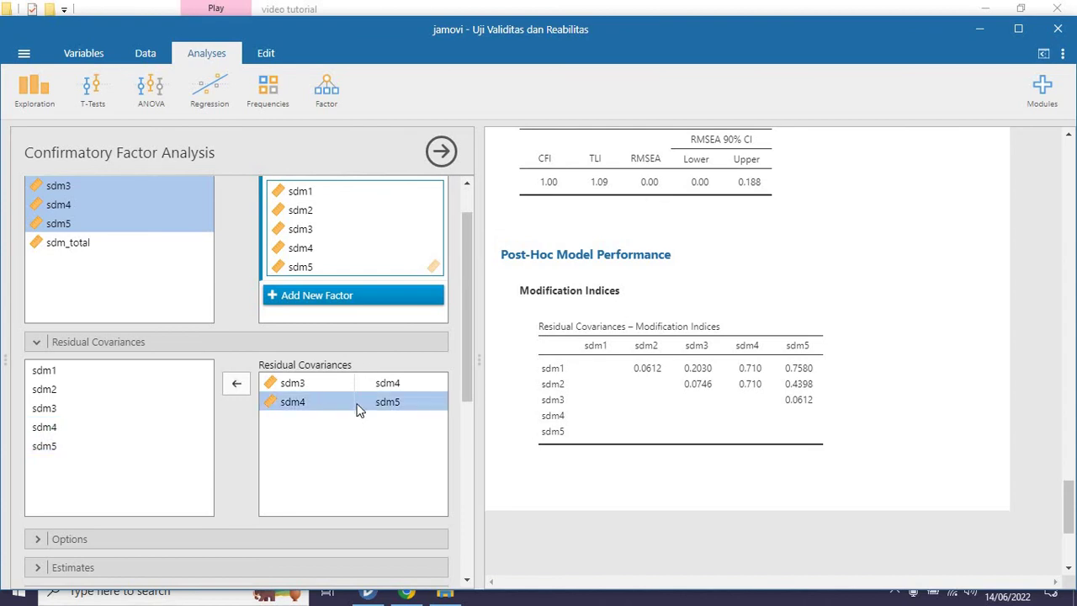
{"action": "left_click", "coordinate": [236, 384]}
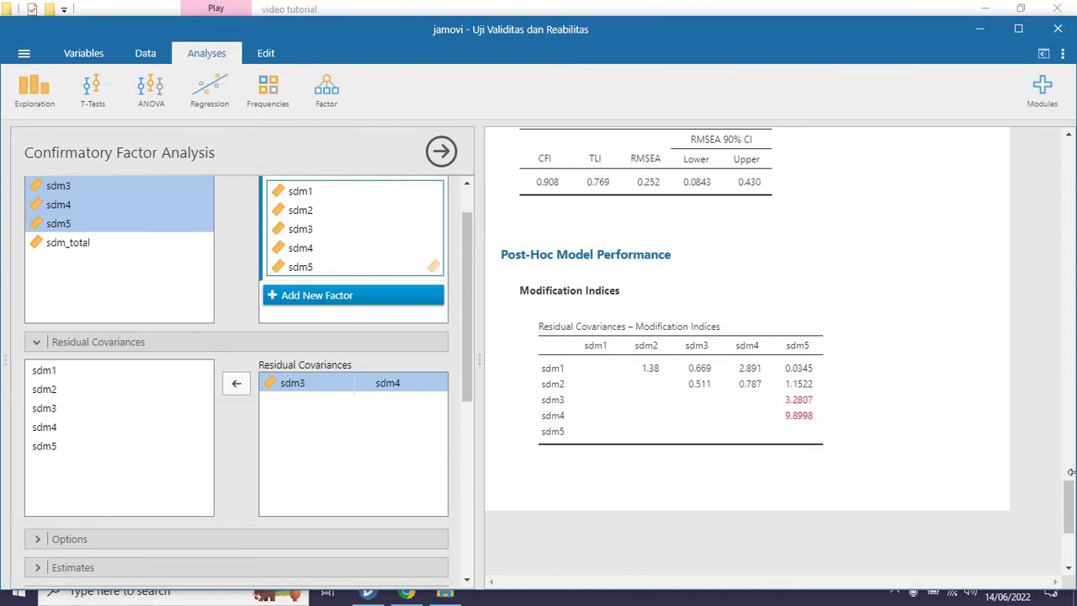
{"action": "left_click_drag", "start_coordinate": [1069, 515], "coordinate": [1068, 487]}
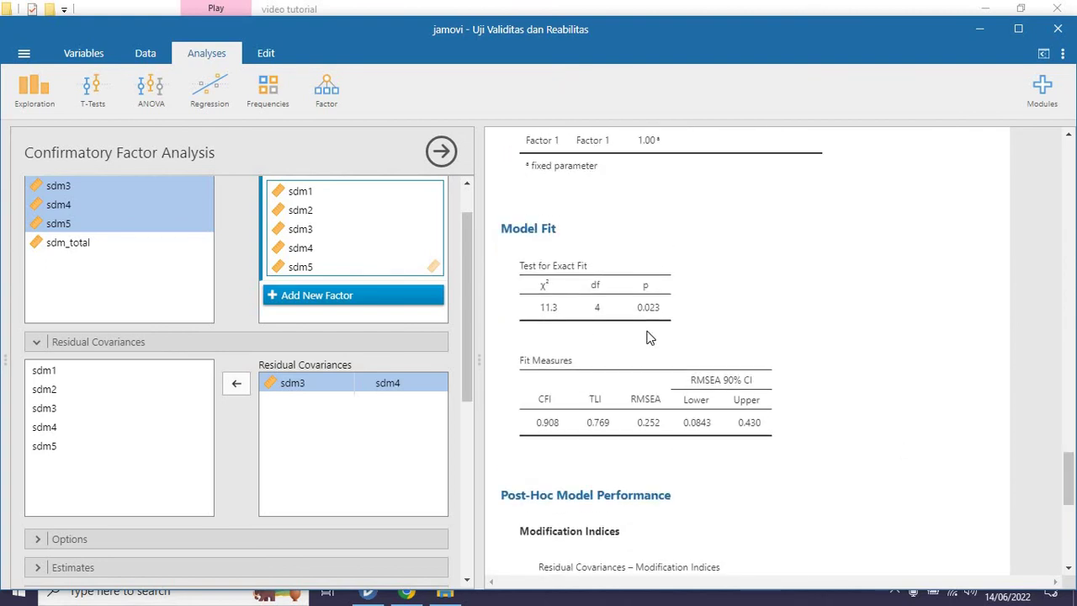
- Replace the sdm3–sdm4 residual covariance pair with sdm3–sdm5 and check the model fit and modification indices
{"action": "left_click", "coordinate": [238, 383]}
{"action": "left_click", "coordinate": [43, 410]}
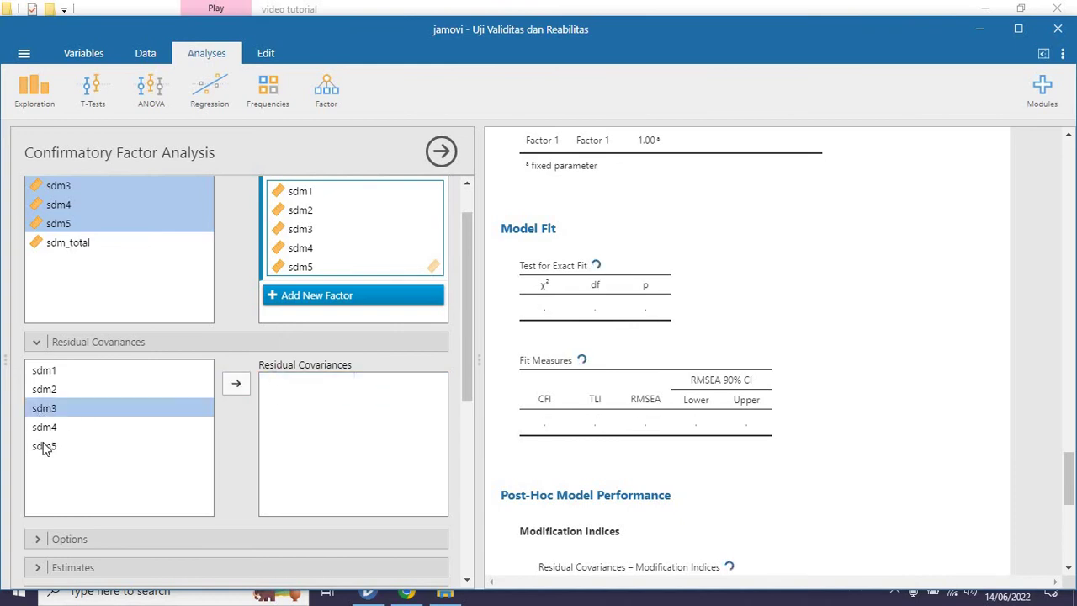
{"action": "left_click", "coordinate": [43, 447], "text": "ctrl"}
{"action": "left_click", "coordinate": [237, 383]}
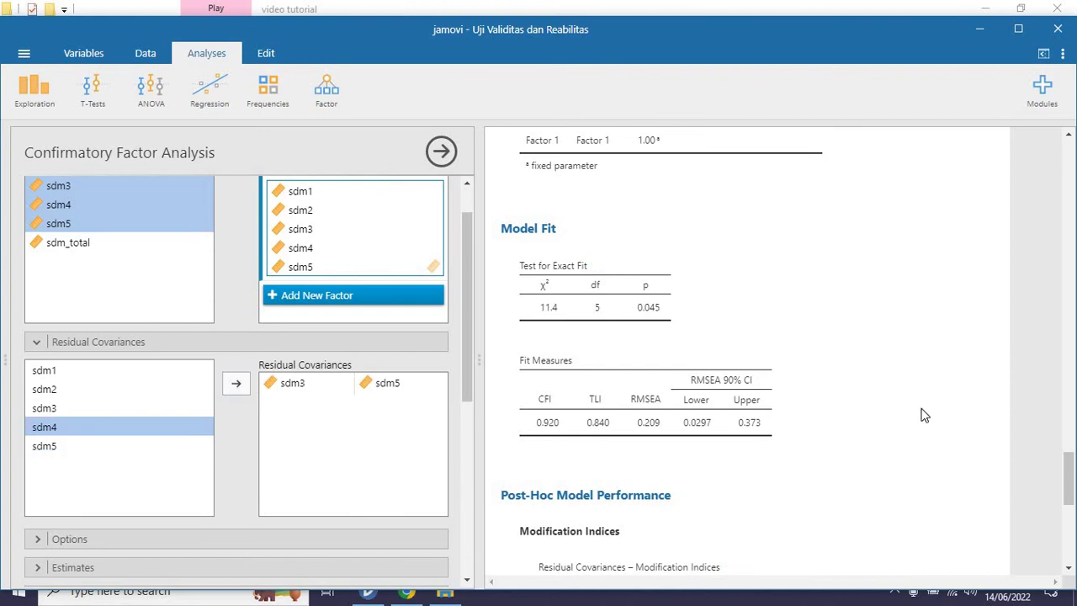
{"action": "left_click_drag", "start_coordinate": [1070, 492], "coordinate": [1070, 522]}
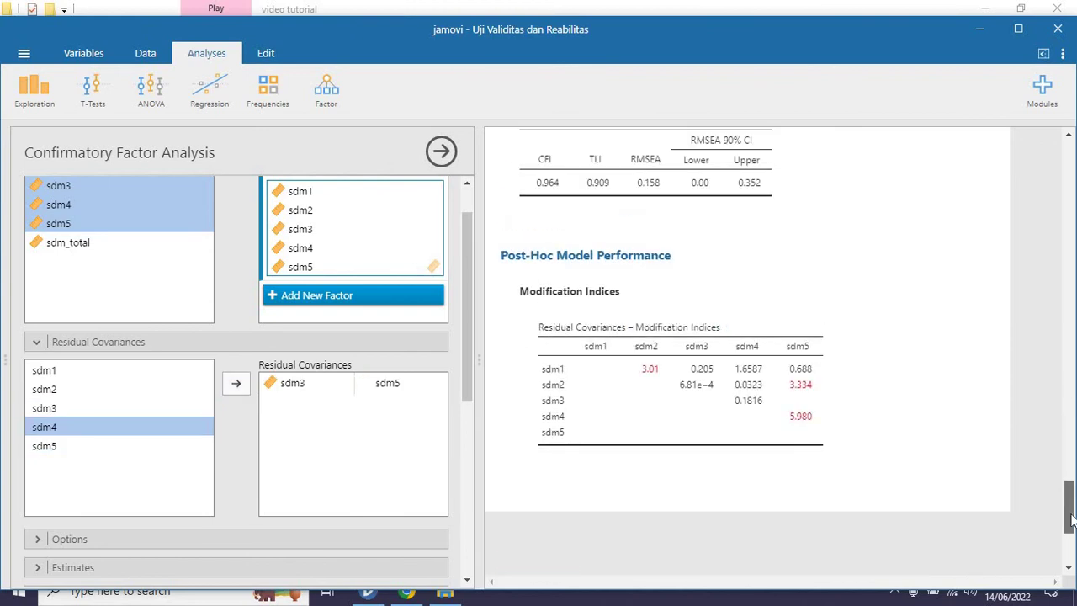
{"action": "left_click_drag", "start_coordinate": [1070, 521], "coordinate": [1070, 502]}
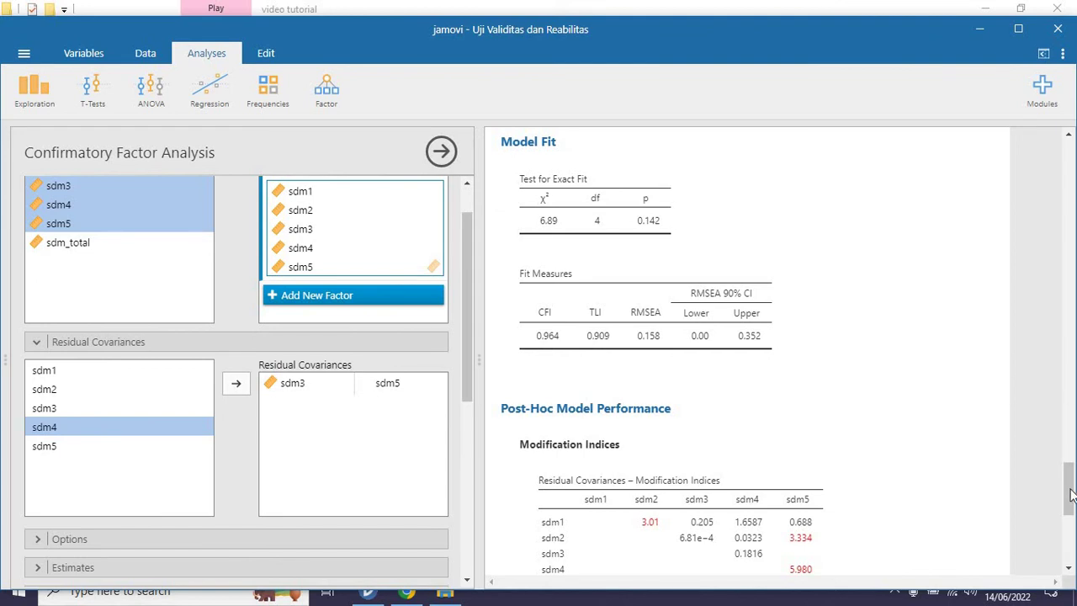
{"action": "left_click_drag", "start_coordinate": [1070, 498], "coordinate": [1070, 522]}
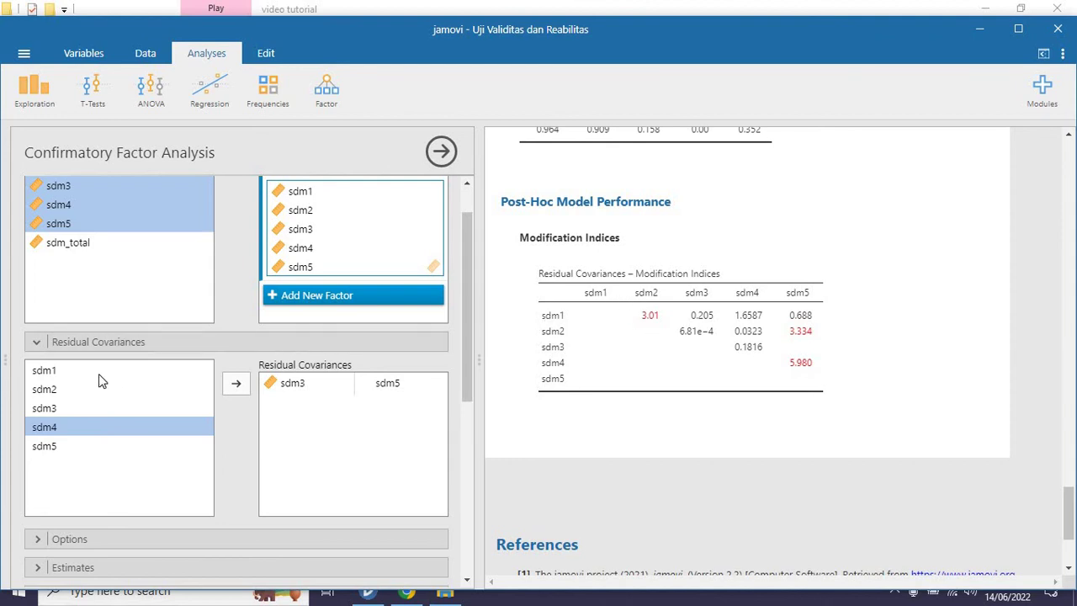
- Try adding sdm1–sdm2 as a second residual covariance pair and check the modification indices and fit measures
{"action": "left_click", "coordinate": [46, 370]}
{"action": "left_click", "coordinate": [47, 389], "text": "shift"}
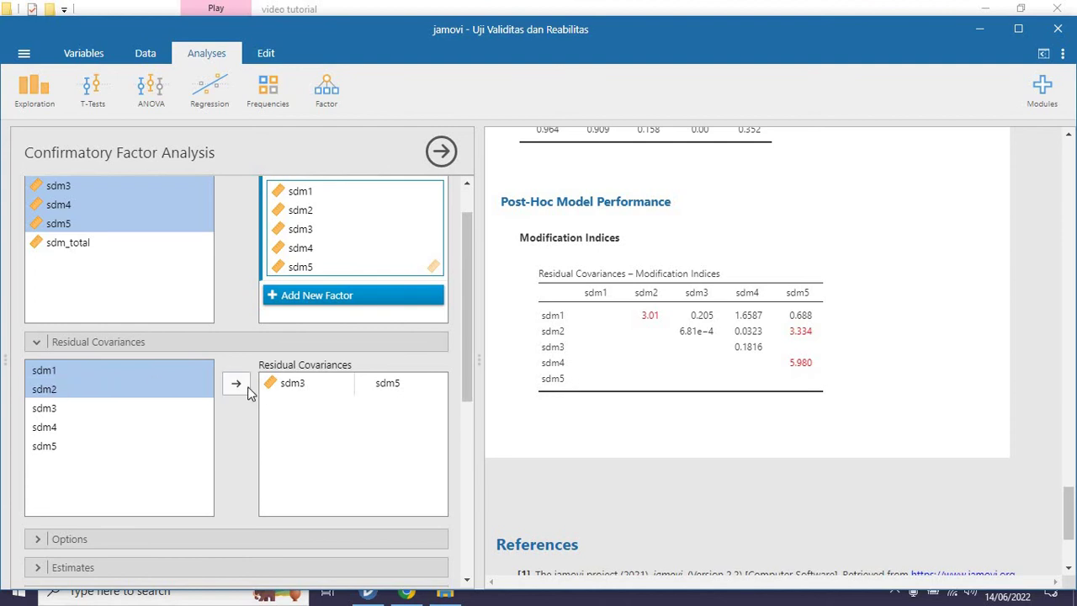
{"action": "left_click", "coordinate": [247, 386]}
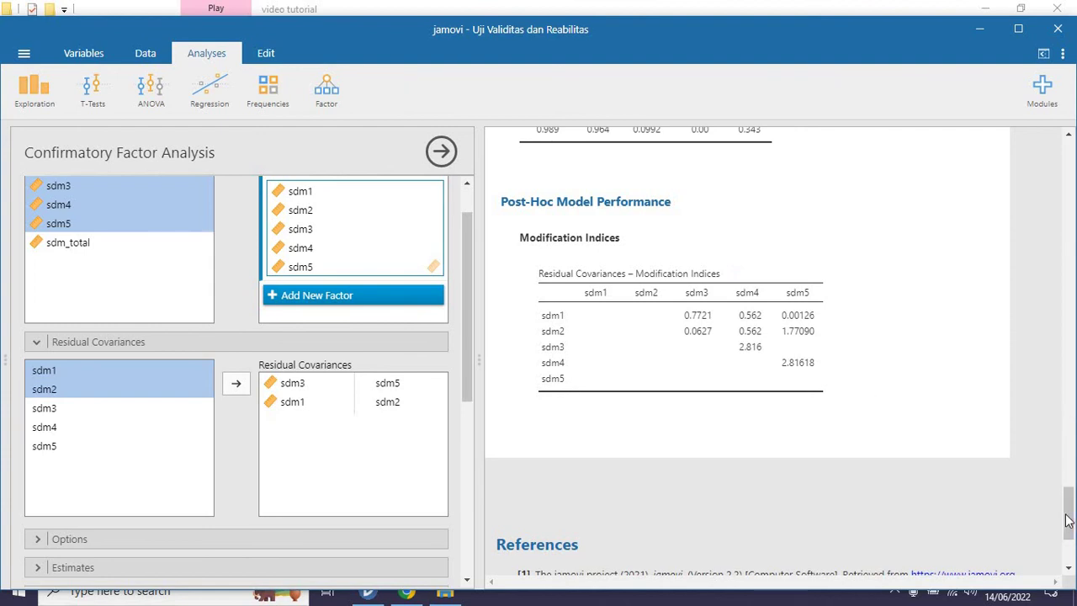
{"action": "scroll", "coordinate": [1067, 513], "scroll_direction": "up", "scroll_amount": 4}
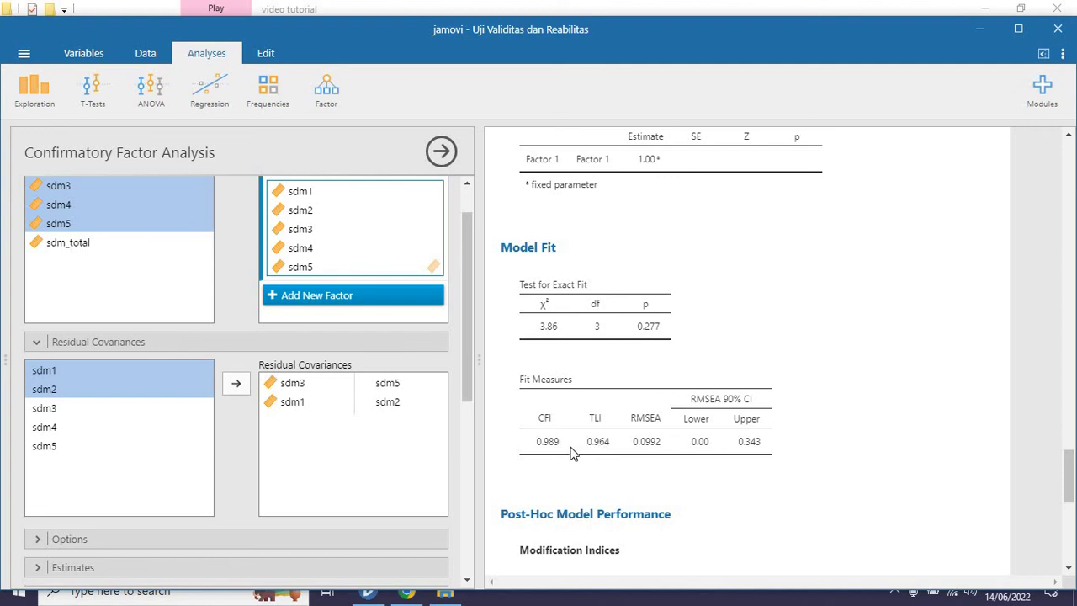
- Replace the sdm1–sdm2 residual covariance pair with sdm4–sdm5 and check the model fit and modification indices
{"action": "left_click", "coordinate": [351, 404]}
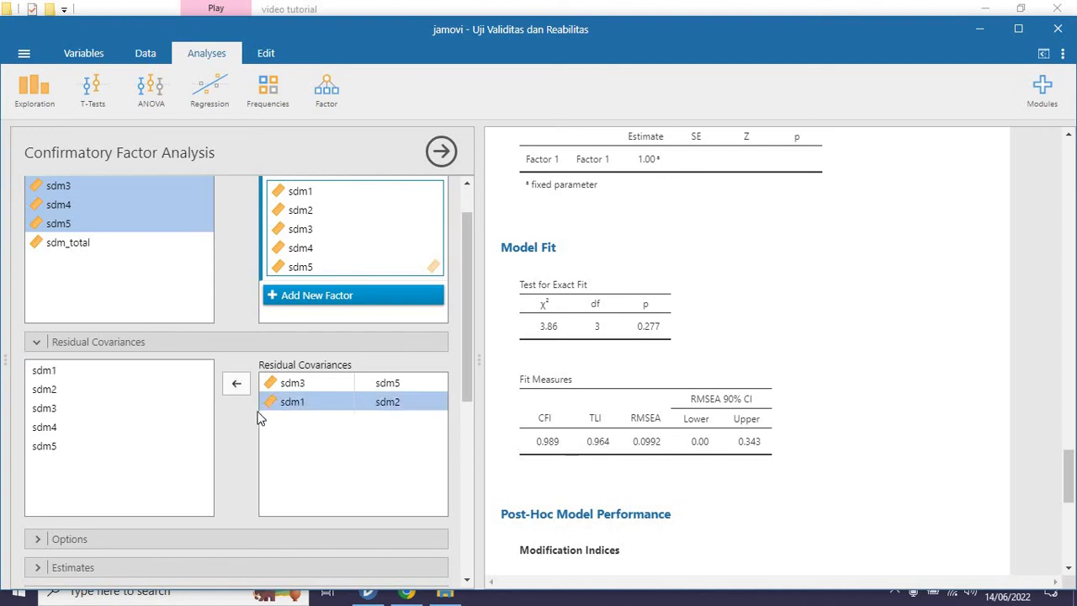
{"action": "left_click", "coordinate": [239, 383]}
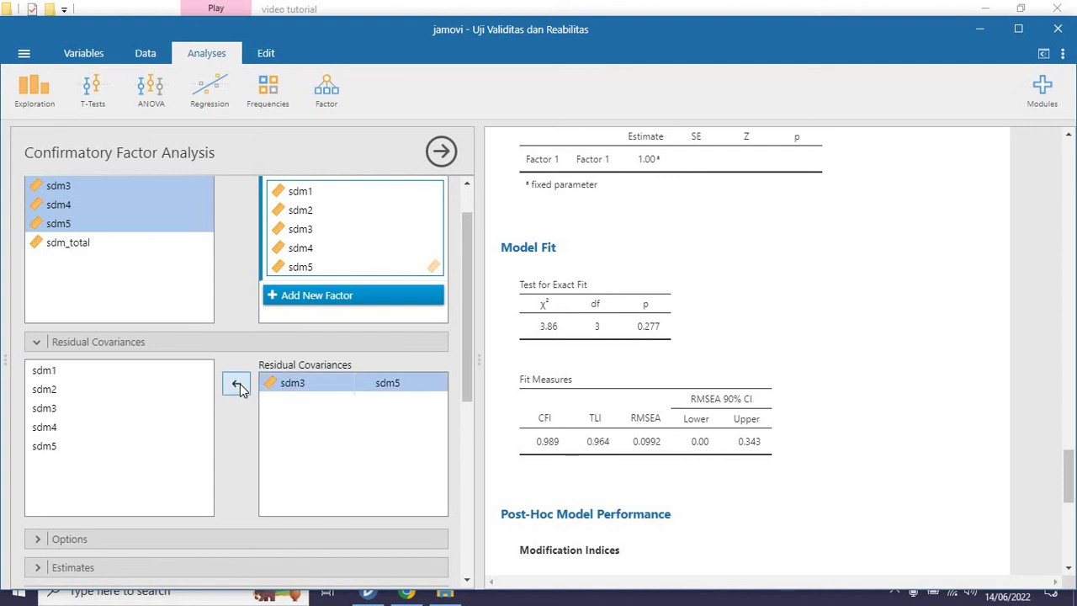
{"action": "left_click", "coordinate": [41, 429]}
{"action": "left_click", "coordinate": [45, 448], "text": "ctrl"}
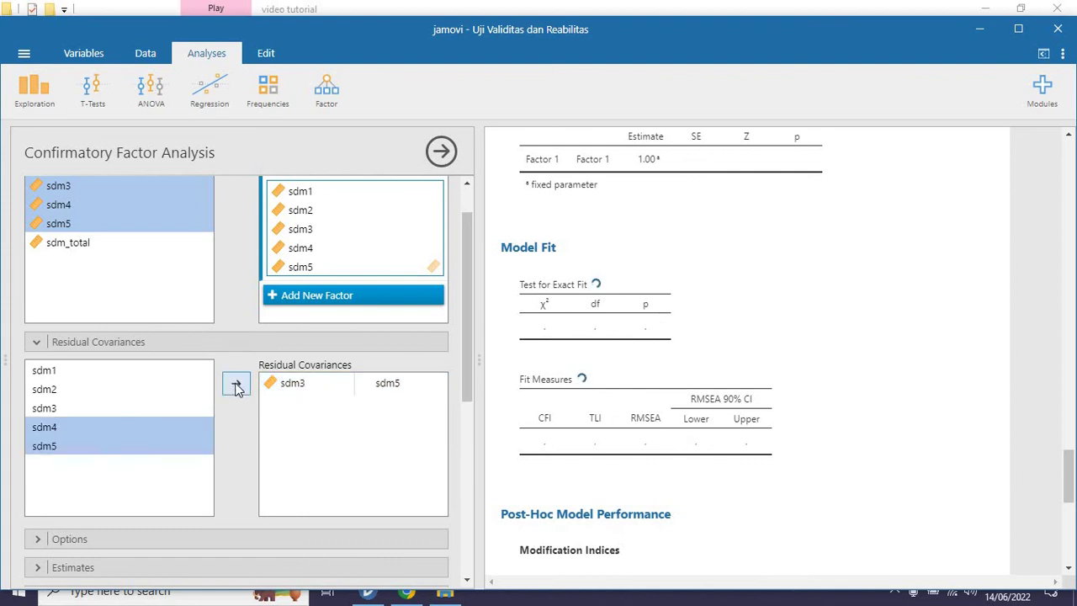
{"action": "left_click", "coordinate": [237, 386]}
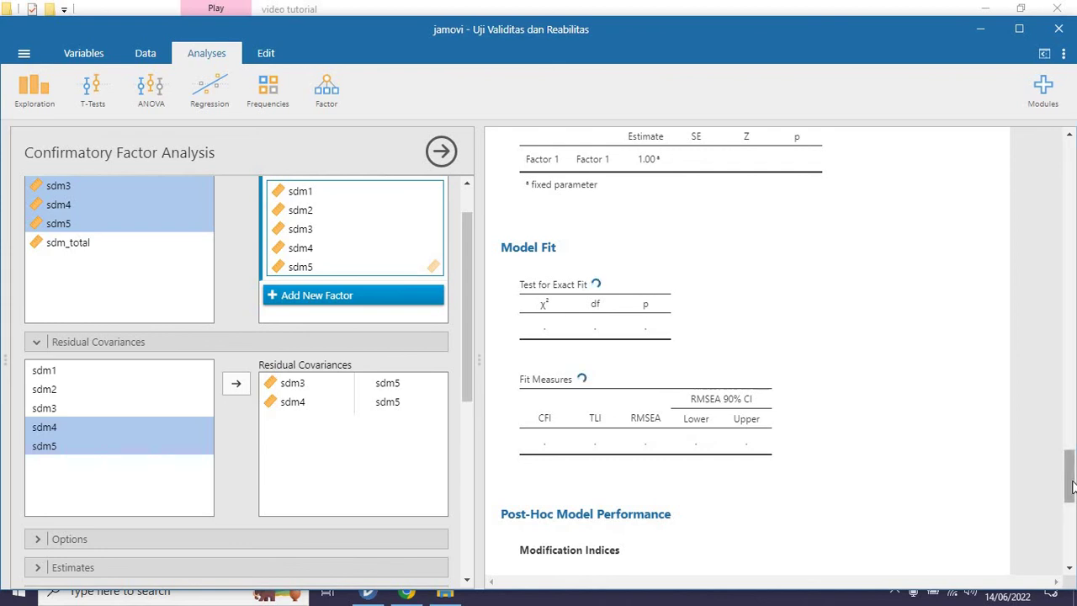
{"action": "mouse_move", "coordinate": [1072, 485]}
{"action": "left_mouse_down"}
{"action": "mouse_move", "coordinate": [1072, 523]}
{"action": "mouse_move", "coordinate": [1069, 489]}
{"action": "left_mouse_up"}
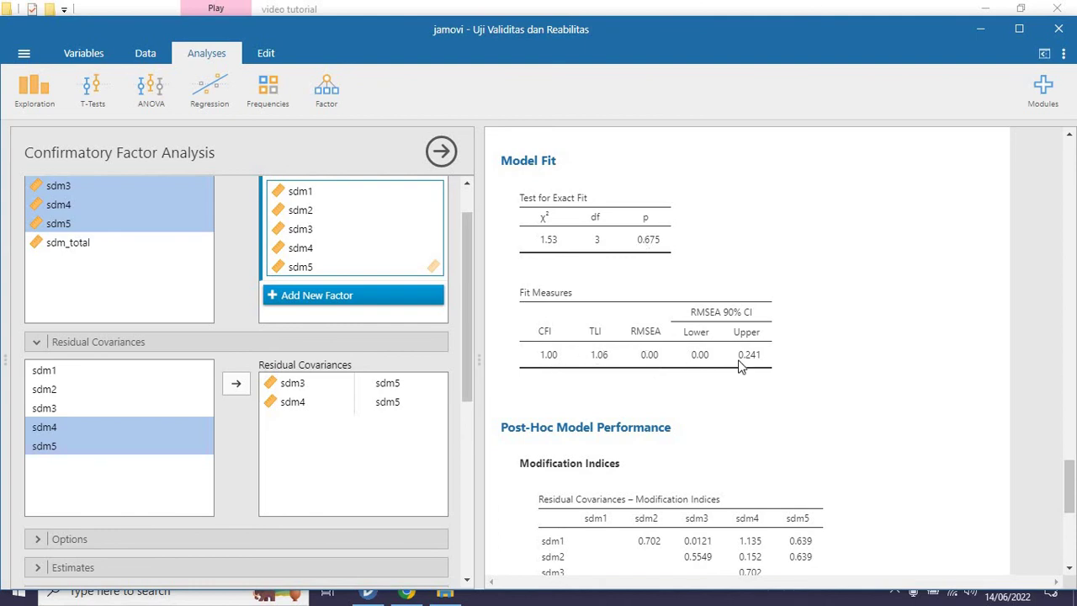
{"action": "left_click_drag", "start_coordinate": [1070, 486], "coordinate": [1071, 516]}
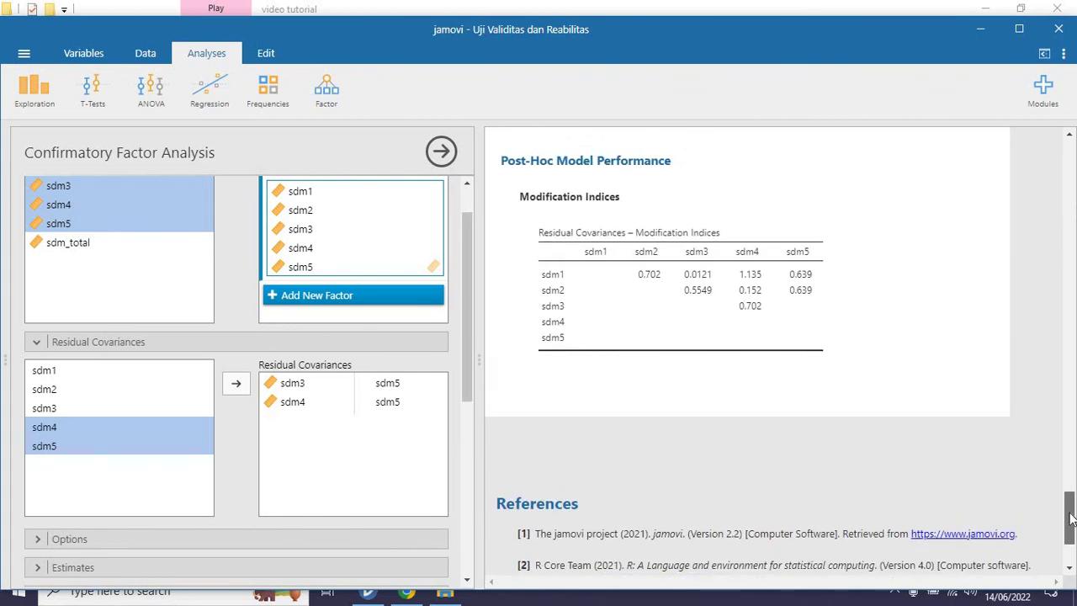
- Remove the sdm3–sdm5 residual covariance pair, leaving only sdm4–sdm5, and check the fit measures and modification indices
{"action": "left_click", "coordinate": [320, 387]}
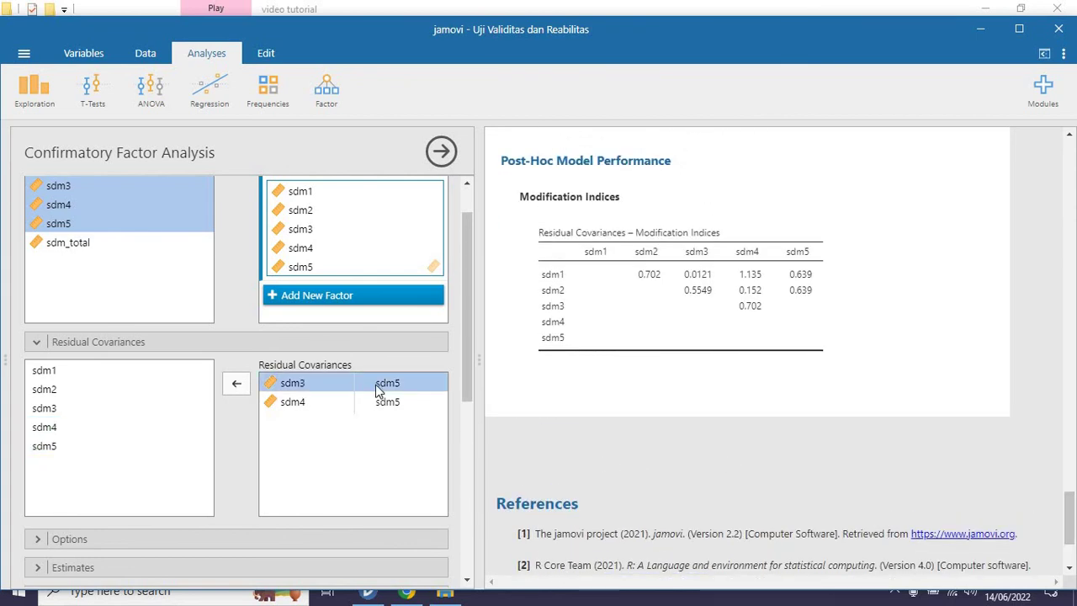
{"action": "left_click", "coordinate": [236, 383]}
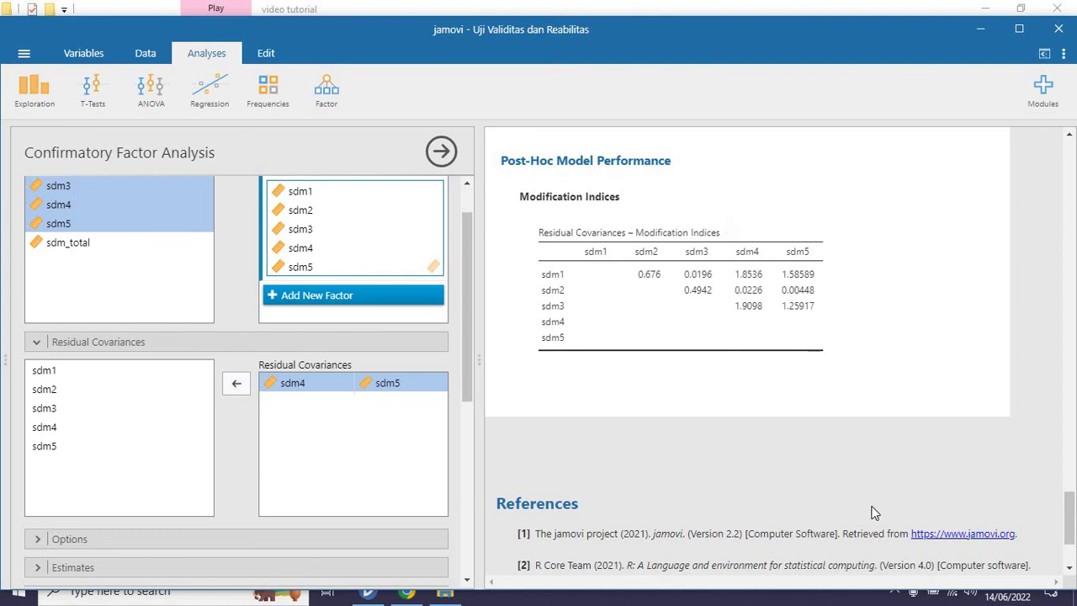
{"action": "mouse_move", "coordinate": [1069, 532]}
{"action": "left_mouse_down"}
{"action": "mouse_move", "coordinate": [1069, 502]}
{"action": "mouse_move", "coordinate": [1070, 512]}
{"action": "left_mouse_up"}
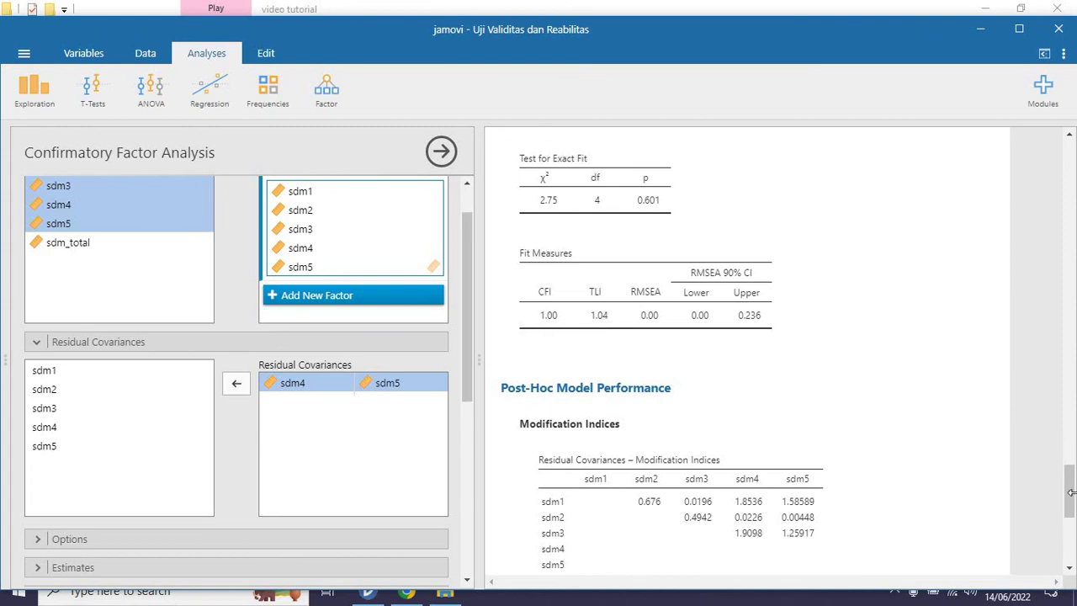
{"action": "left_click_drag", "start_coordinate": [1072, 498], "coordinate": [1071, 537]}
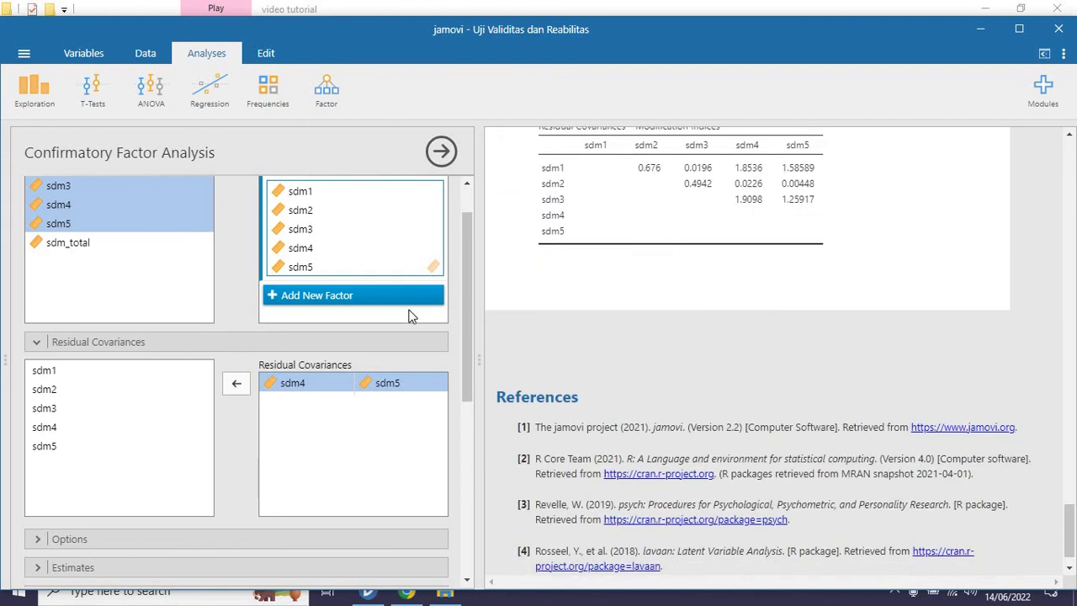
- Add a path diagram to the confirmatory factor analysis output and examine the factor's paths and the residual covariance link
{"action": "left_click_drag", "start_coordinate": [466, 344], "coordinate": [466, 546]}
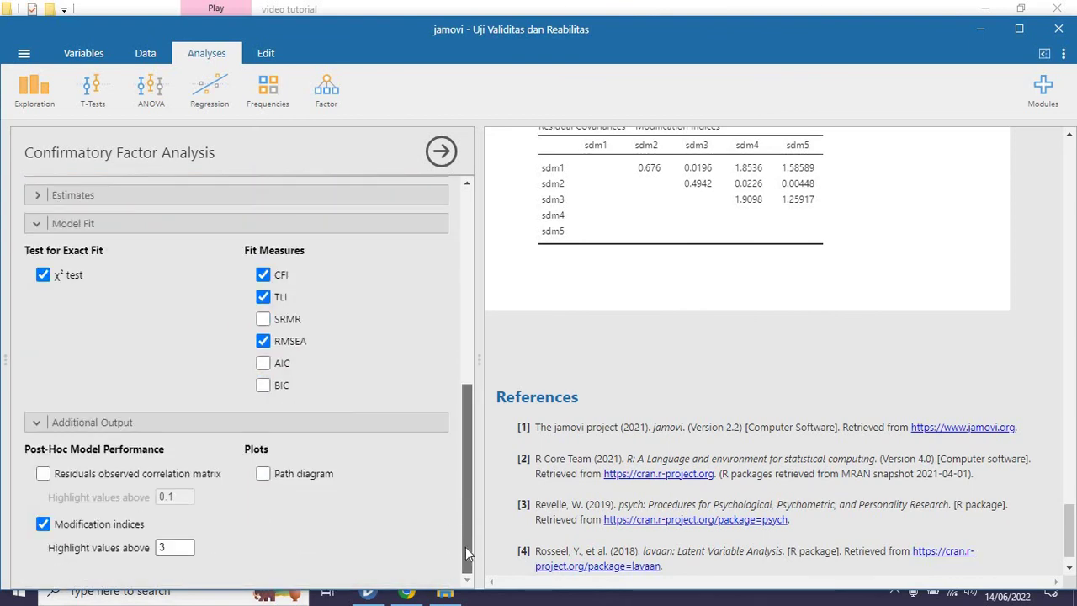
{"action": "left_click", "coordinate": [284, 477]}
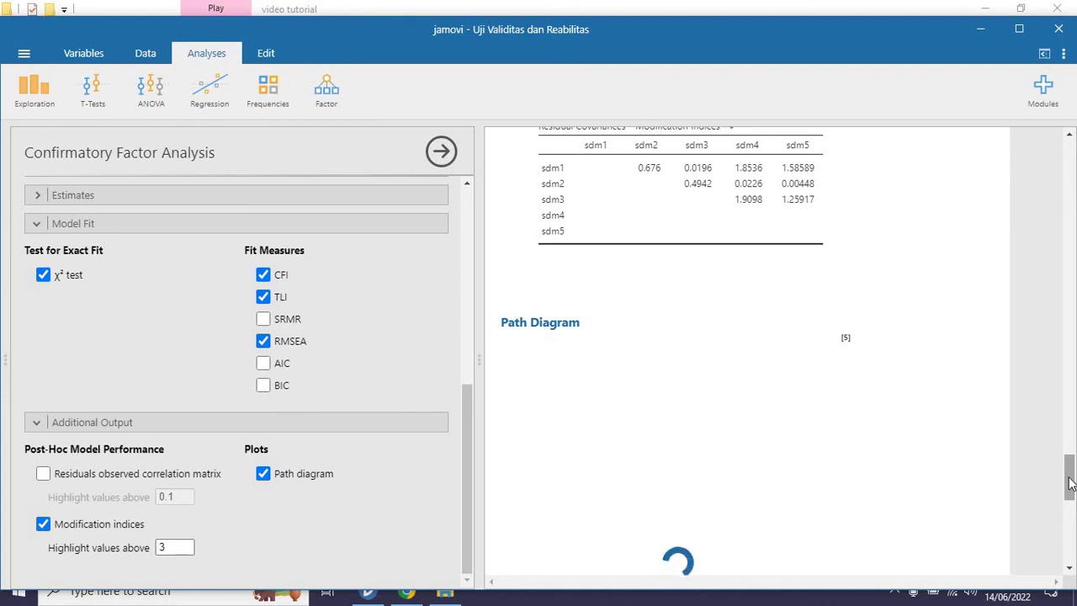
{"action": "left_click_drag", "start_coordinate": [1069, 481], "coordinate": [1070, 503]}
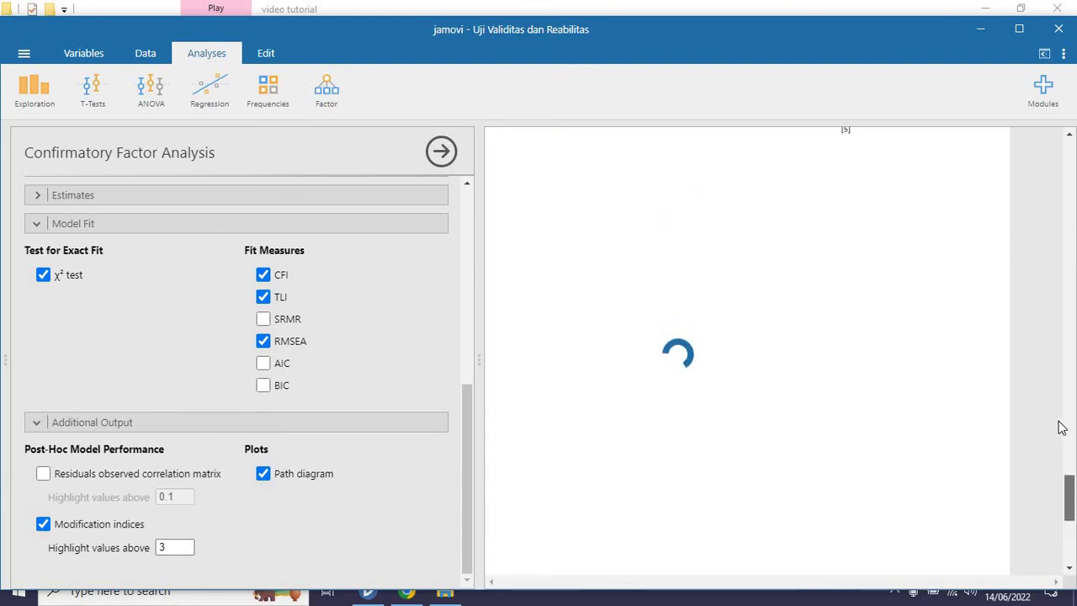
{"action": "scroll", "coordinate": [1068, 463], "scroll_direction": "down", "scroll_amount": 5}
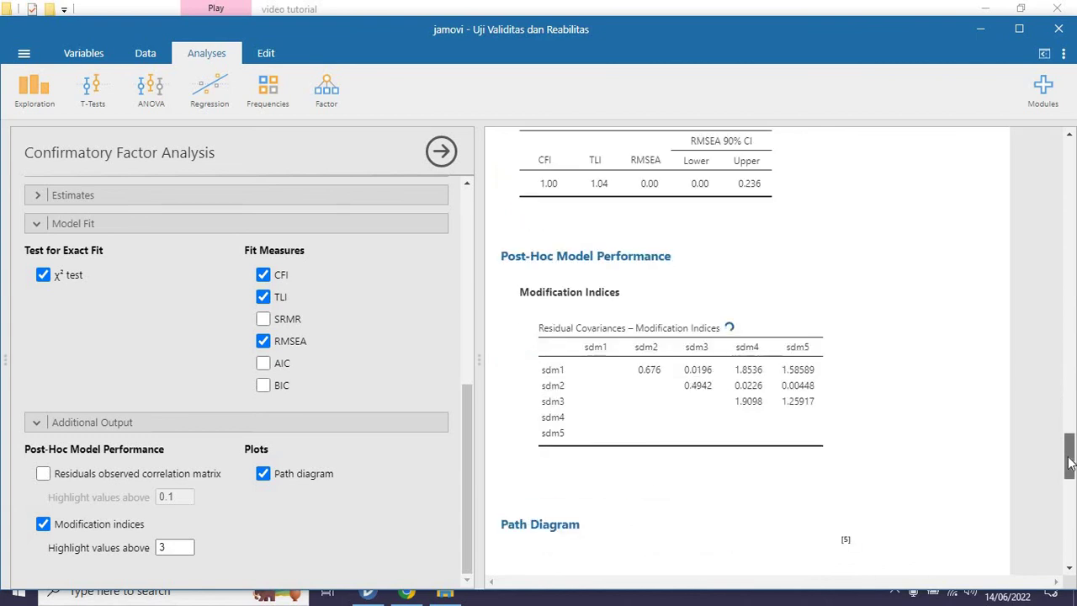
{"action": "scroll", "coordinate": [1070, 496], "scroll_direction": "down", "scroll_amount": 1}
{"action": "scroll", "coordinate": [1071, 496], "scroll_direction": "down", "scroll_amount": 3}
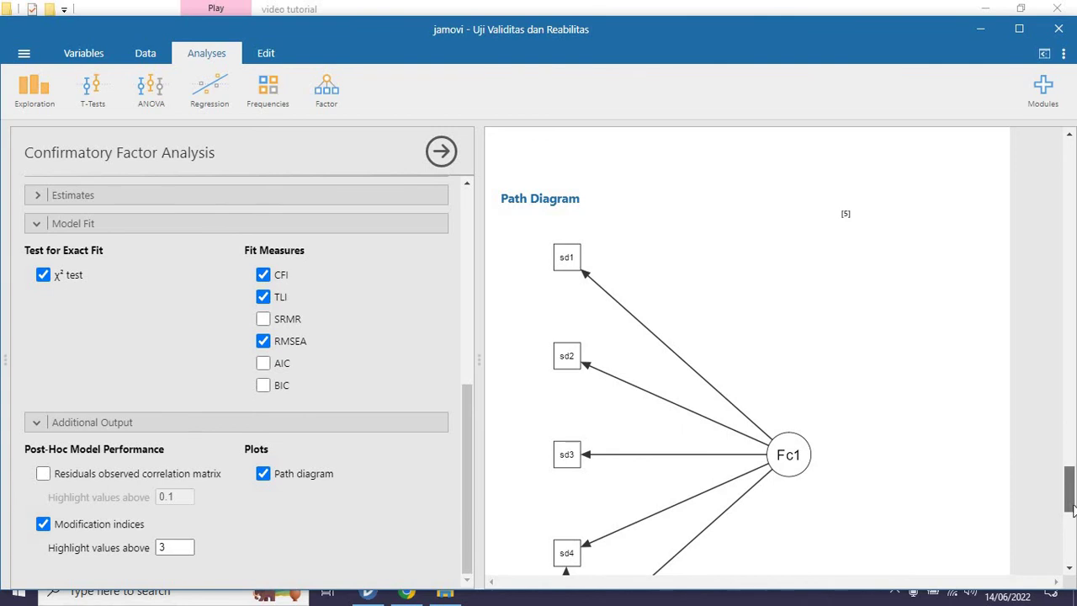
{"action": "scroll", "coordinate": [1070, 496], "scroll_direction": "down", "scroll_amount": 2}
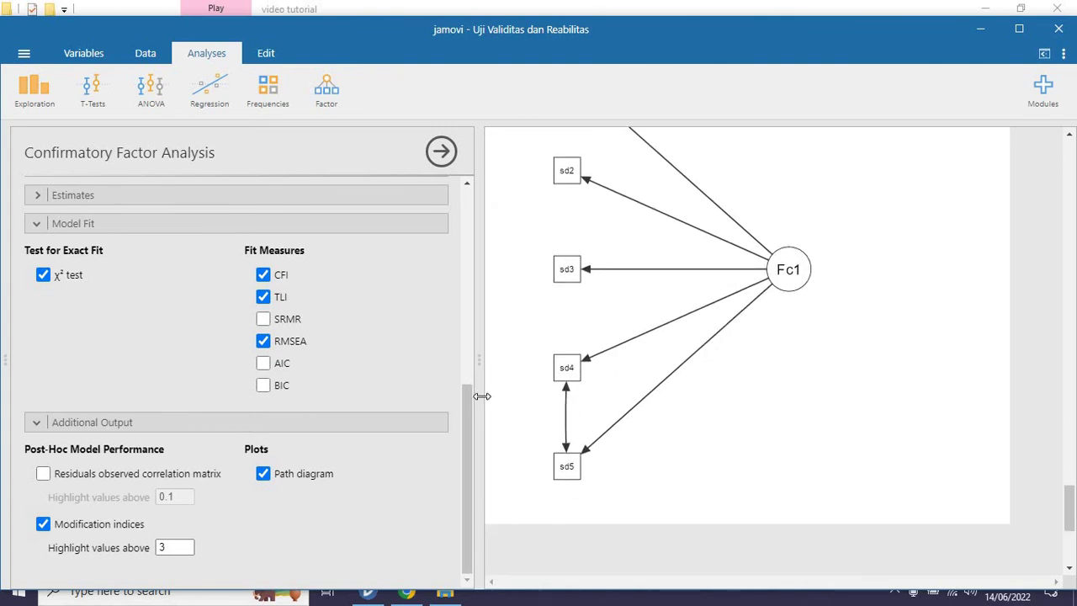
- Add sdm3–sdm5 as a second residual covariance pair alongside sdm4–sdm5
{"action": "left_click_drag", "start_coordinate": [462, 406], "coordinate": [463, 255]}
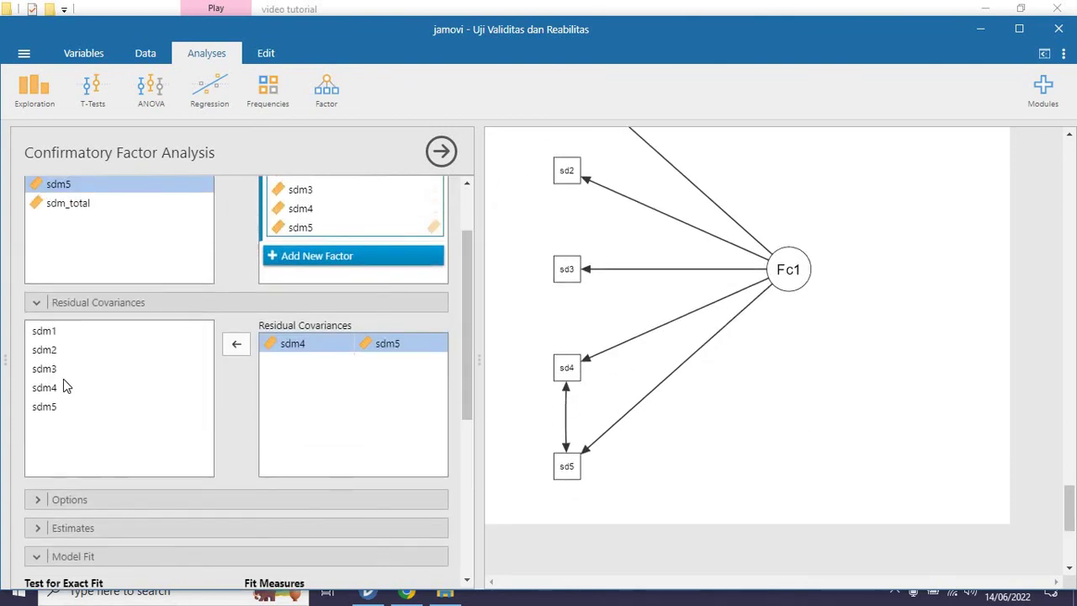
{"action": "left_click", "coordinate": [52, 373]}
{"action": "left_click", "coordinate": [55, 410], "text": "ctrl"}
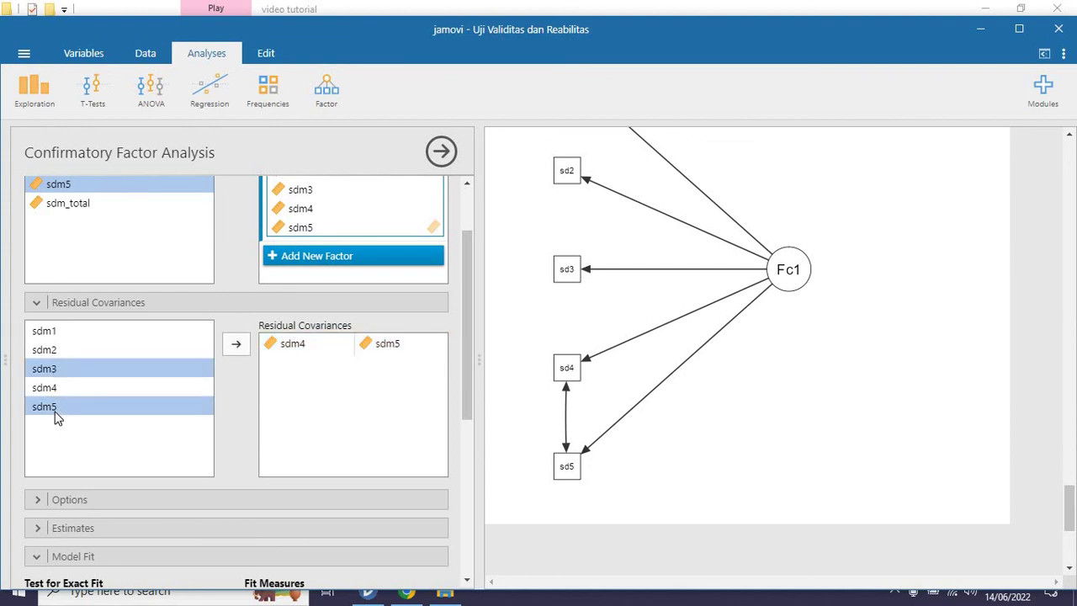
{"action": "left_click", "coordinate": [238, 345]}
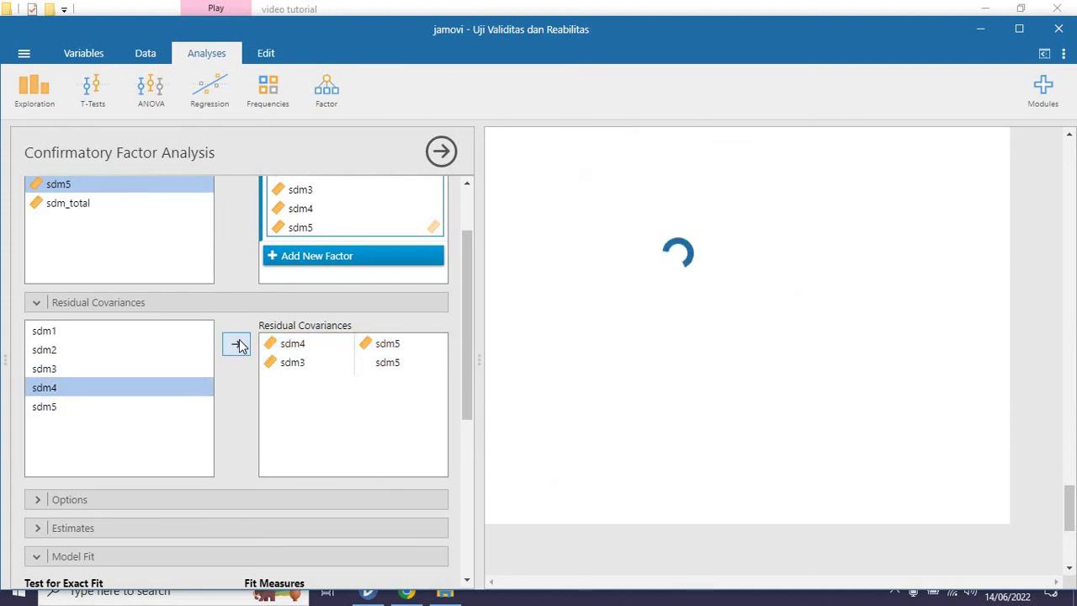